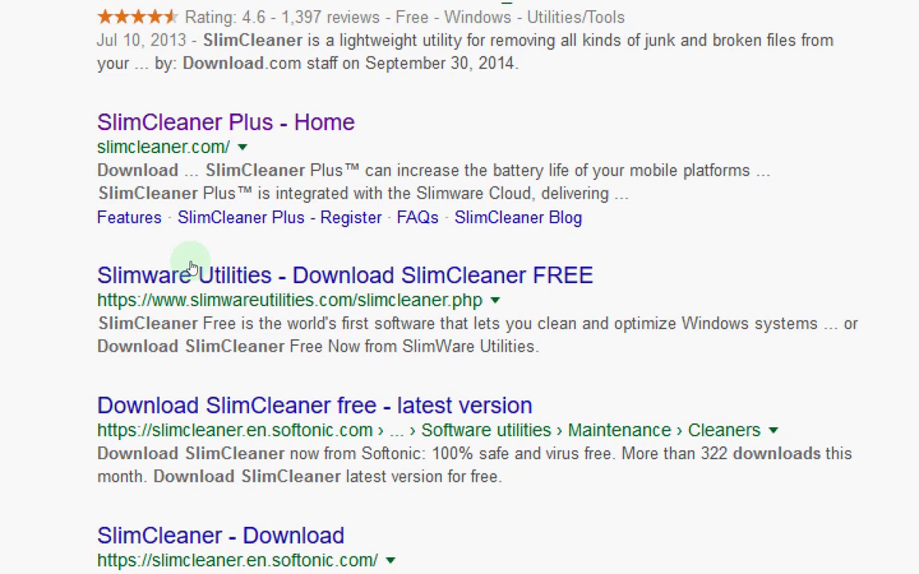
# - Open slimcleaner.com from the search results and start the SlimCleaner Free download
pyautogui.click(192, 268)
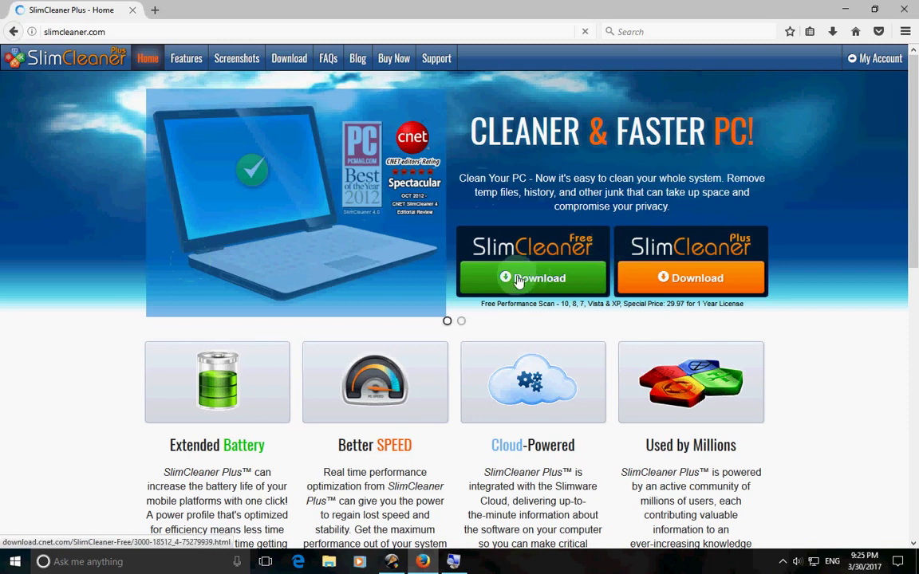
pyautogui.click(569, 310)
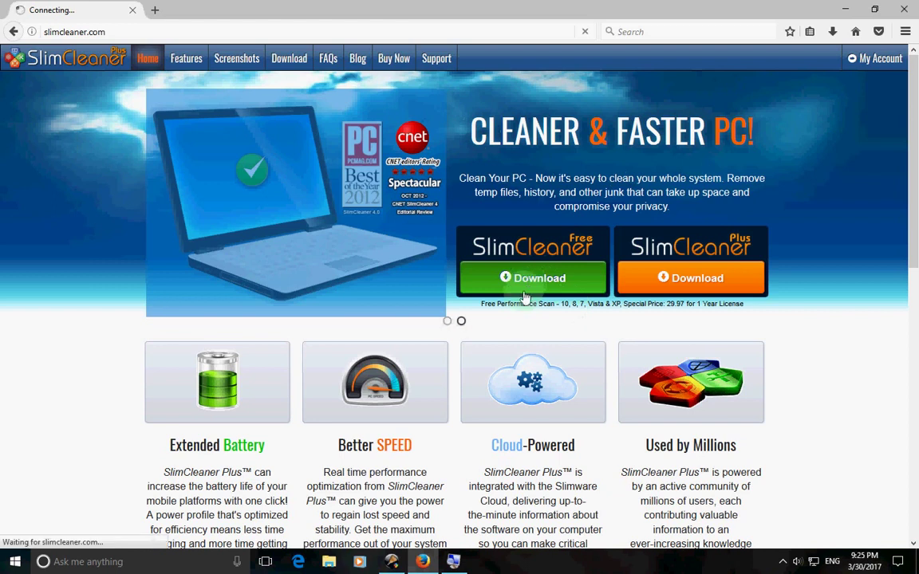
pyautogui.click(525, 290)
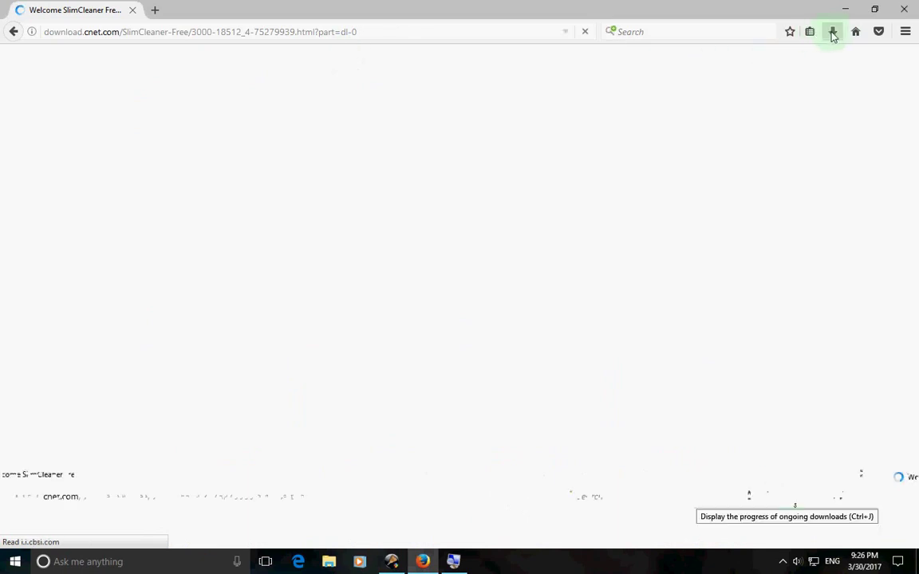
# - Launch SlimCleaner-setup.exe from the full list of downloads, allow it to run, and close the downloads library
pyautogui.click(832, 34)
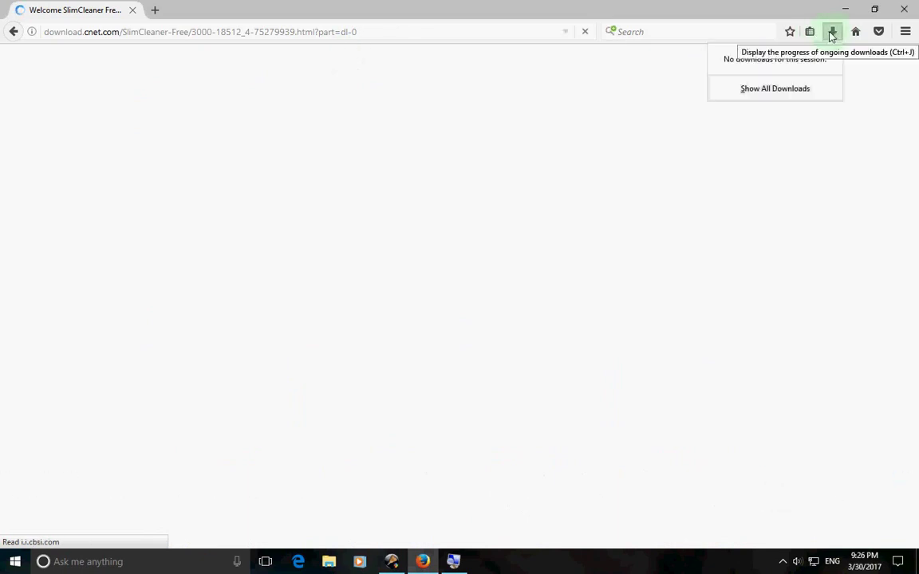
pyautogui.click(764, 90)
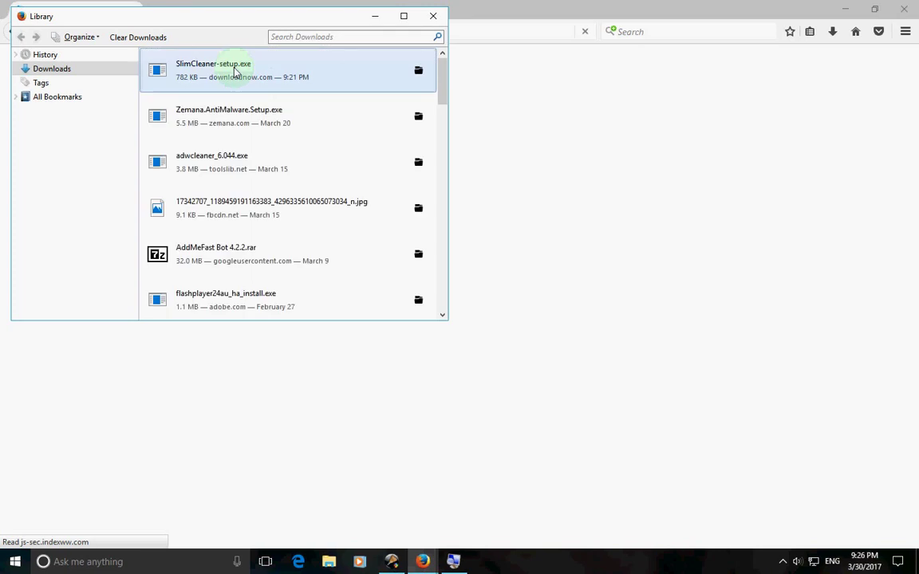
pyautogui.doubleClick(235, 72)
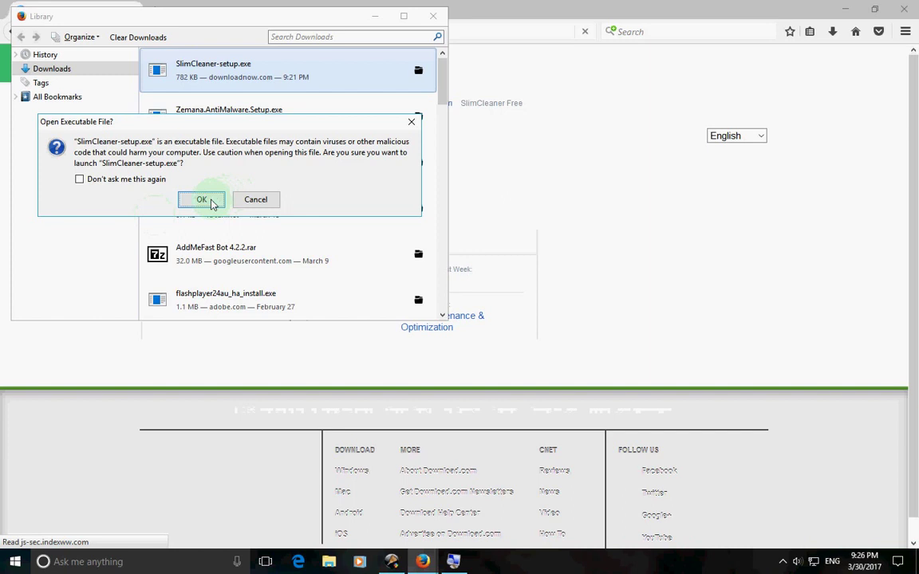
pyautogui.click(212, 202)
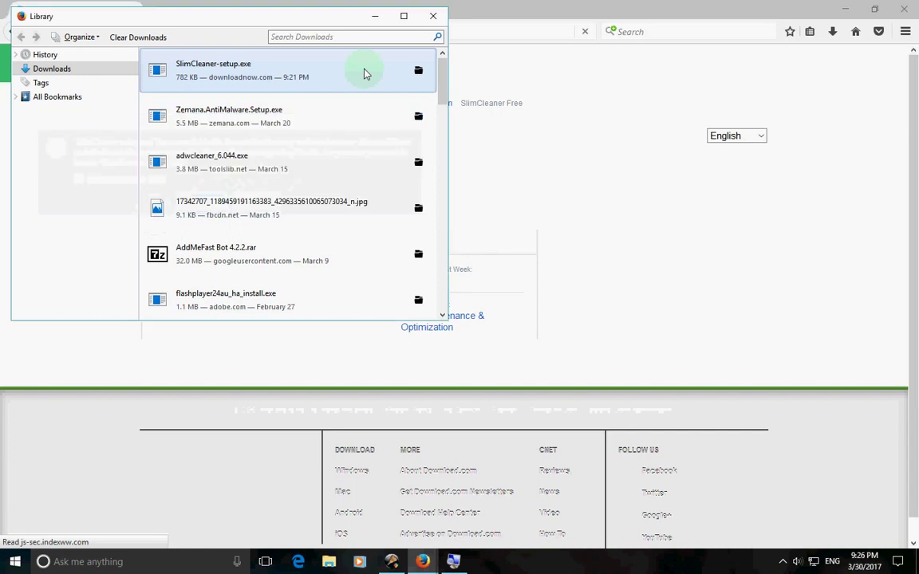
pyautogui.click(435, 16)
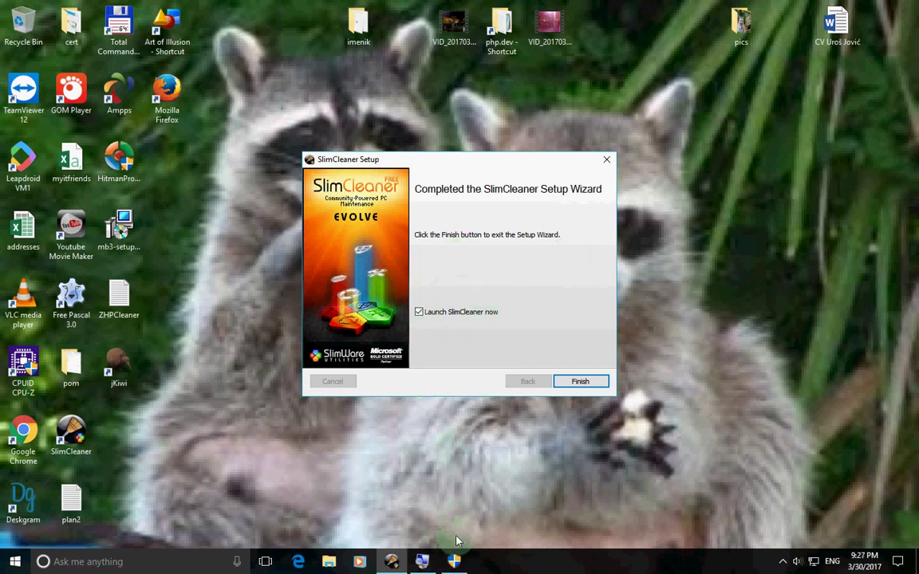
# - Close the extra SlimCleaner Setup Wizard window and finish the setup with Launch SlimCleaner now left enabled
pyautogui.moveTo(454, 564)
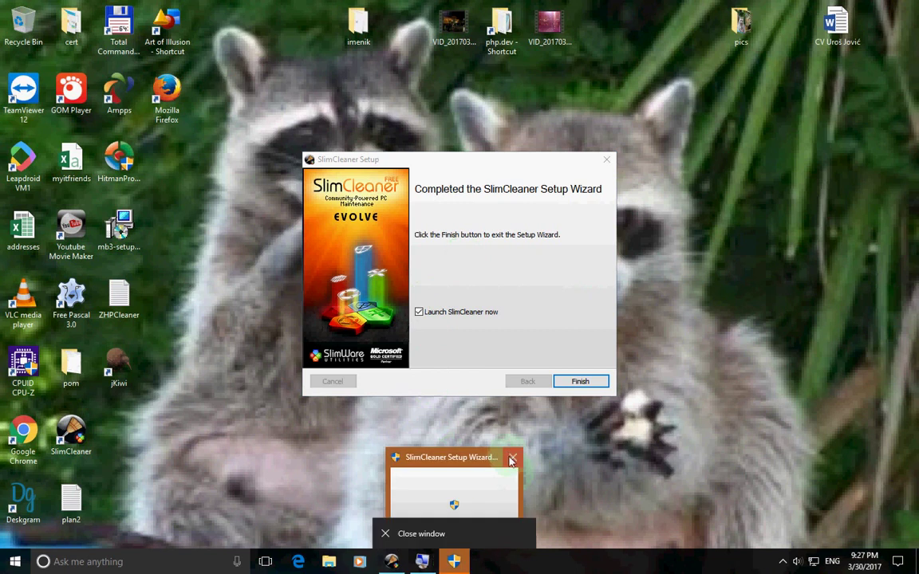
pyautogui.click(513, 458)
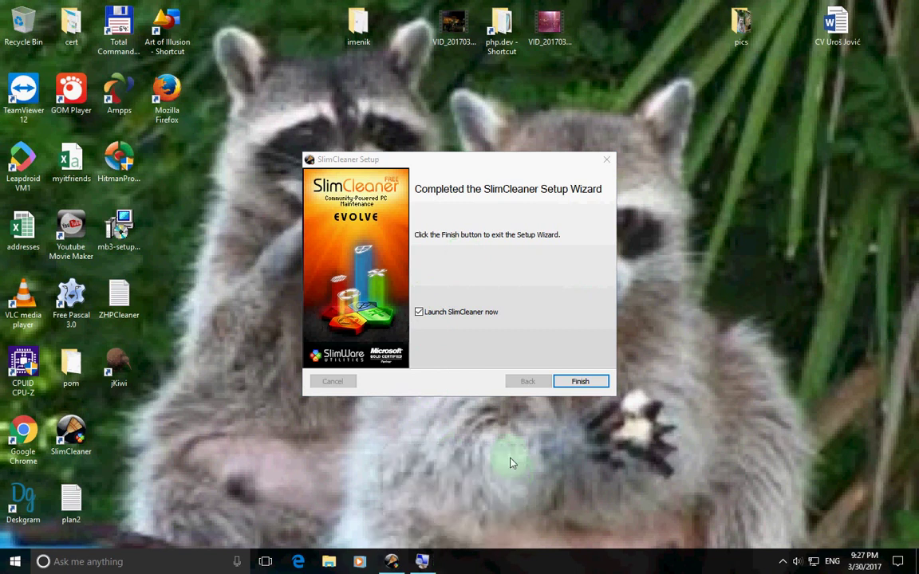
pyautogui.click(578, 386)
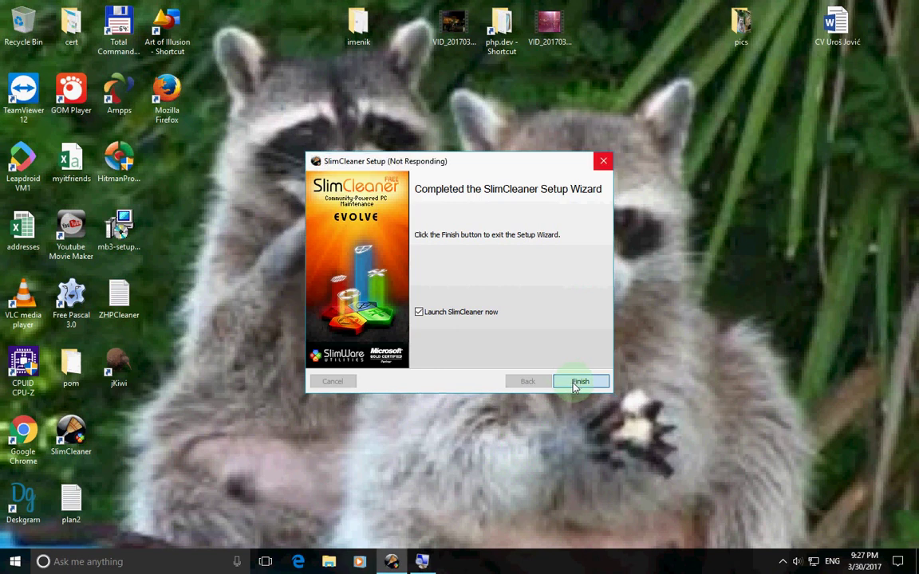
# - Close the running Magnifier window
pyautogui.moveTo(422, 562)
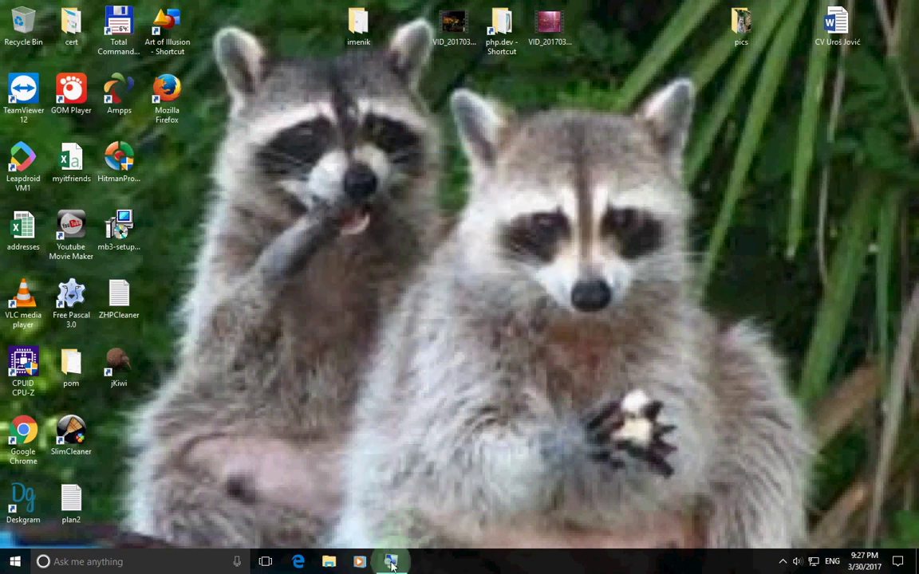
pyautogui.moveTo(391, 563)
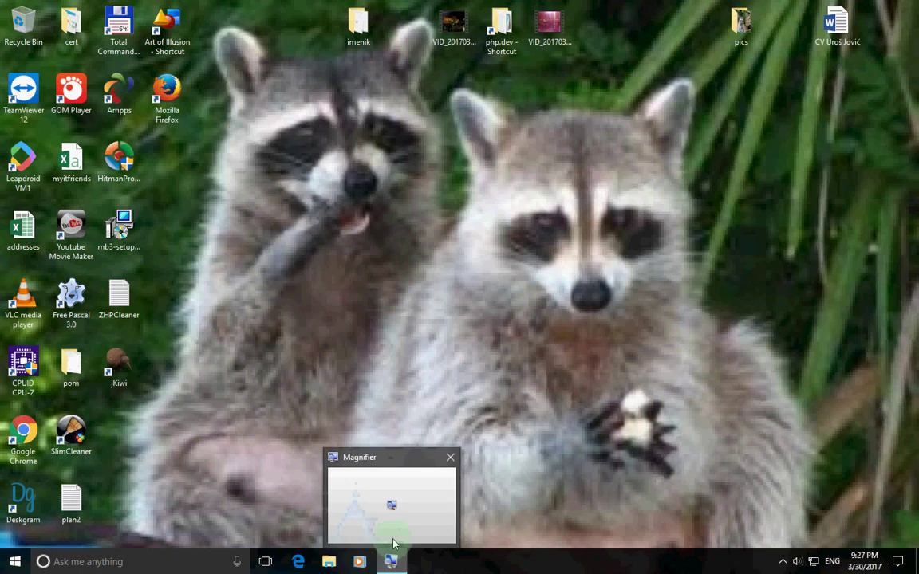
pyautogui.click(448, 457)
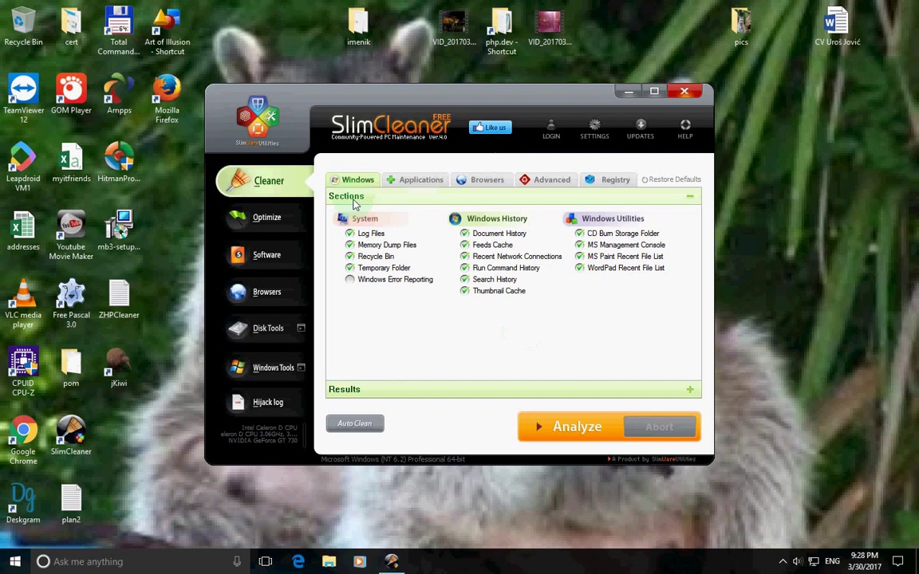
# - Review the Cleaner's Windows, Applications, Browsers and Advanced cleaning categories
pyautogui.click(257, 184)
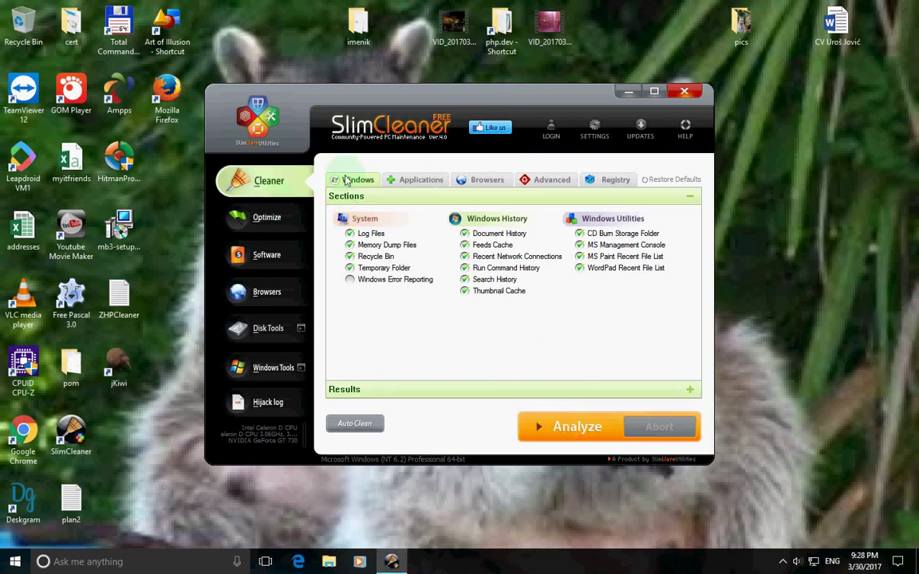
pyautogui.click(414, 184)
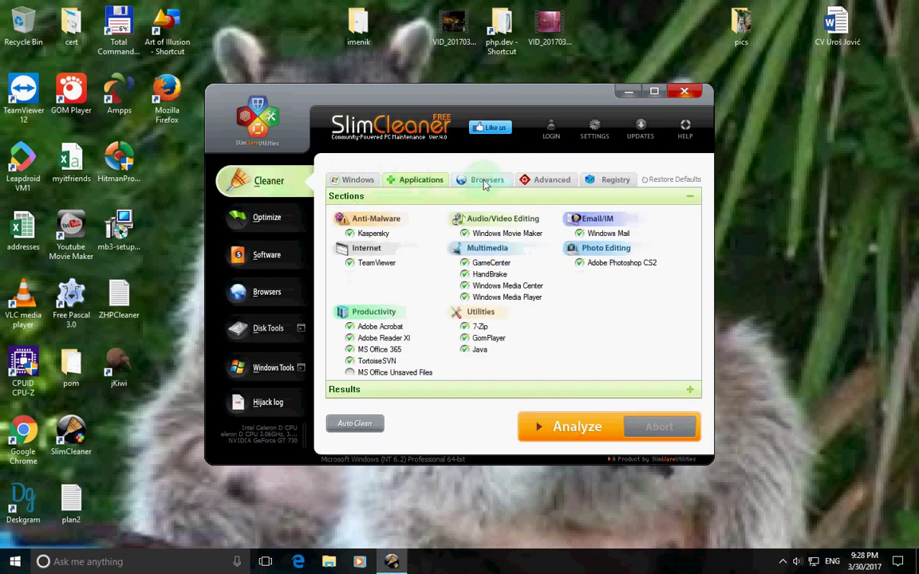
pyautogui.click(481, 181)
pyautogui.click(545, 181)
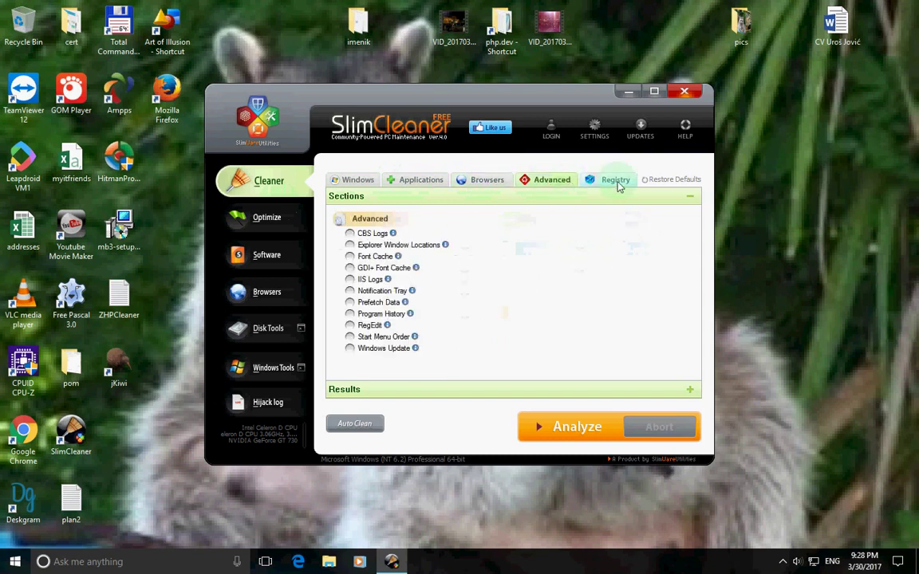
# - Enable every Registry cleaning item in the Cleaner, from Shared DLLs through Services
pyautogui.click(616, 182)
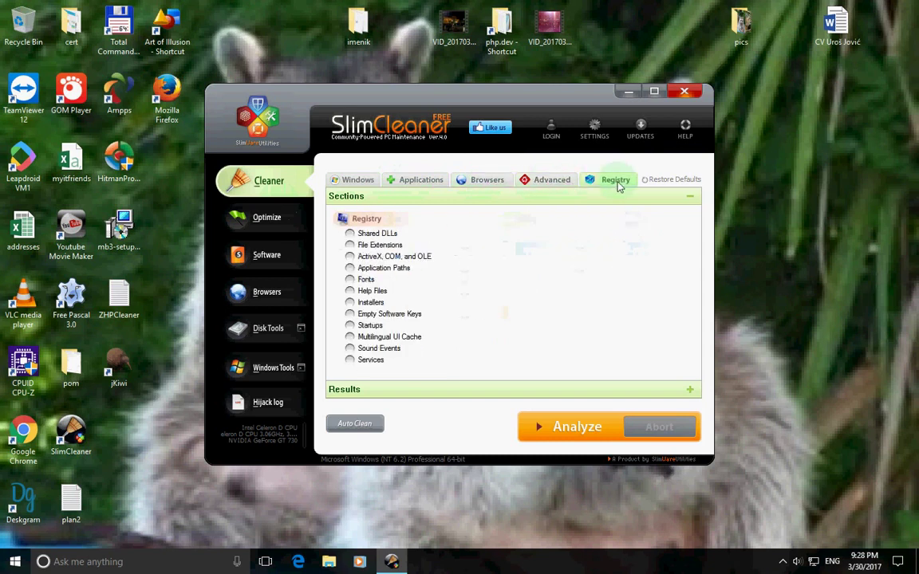
pyautogui.click(349, 233)
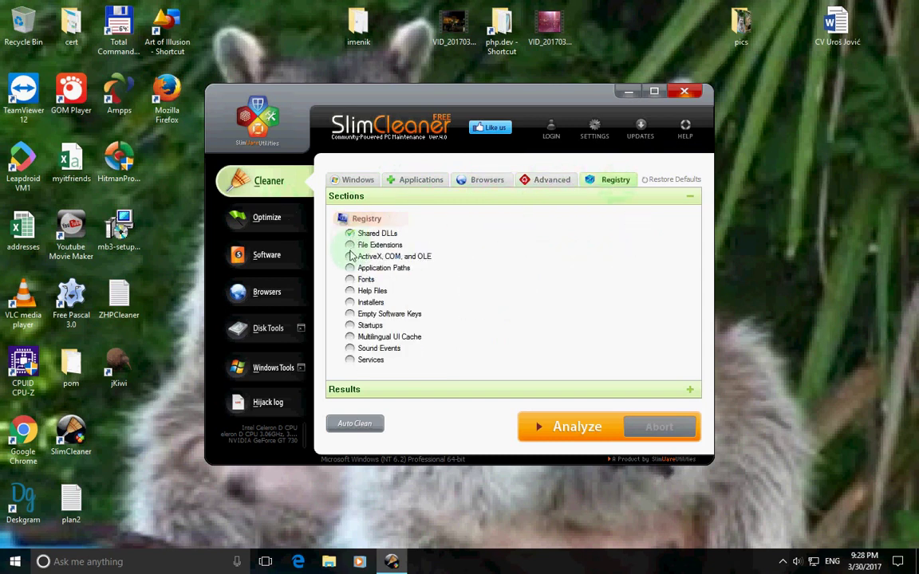
pyautogui.click(350, 245)
pyautogui.click(349, 256)
pyautogui.click(349, 268)
pyautogui.click(350, 279)
pyautogui.click(349, 291)
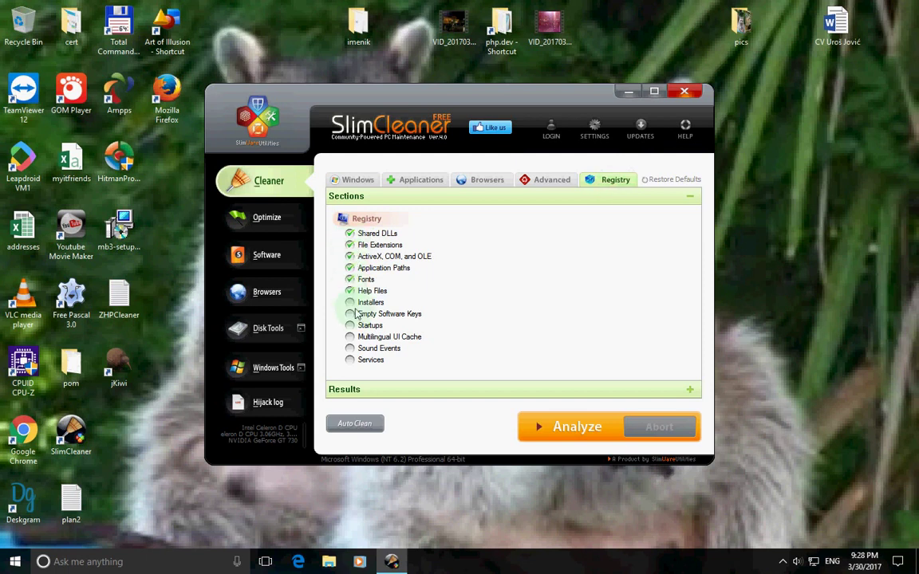
pyautogui.click(349, 302)
pyautogui.click(349, 313)
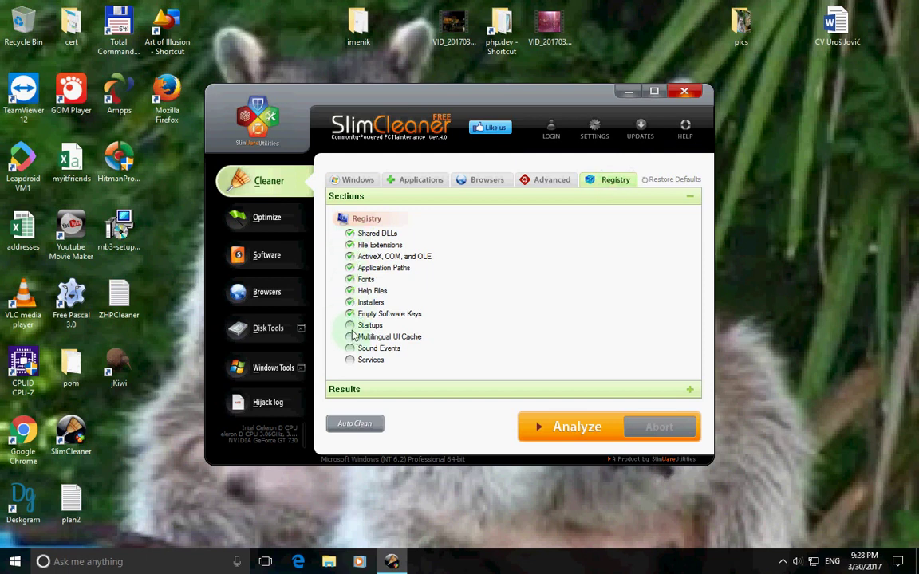
pyautogui.click(350, 325)
pyautogui.click(350, 337)
pyautogui.click(350, 348)
pyautogui.click(349, 359)
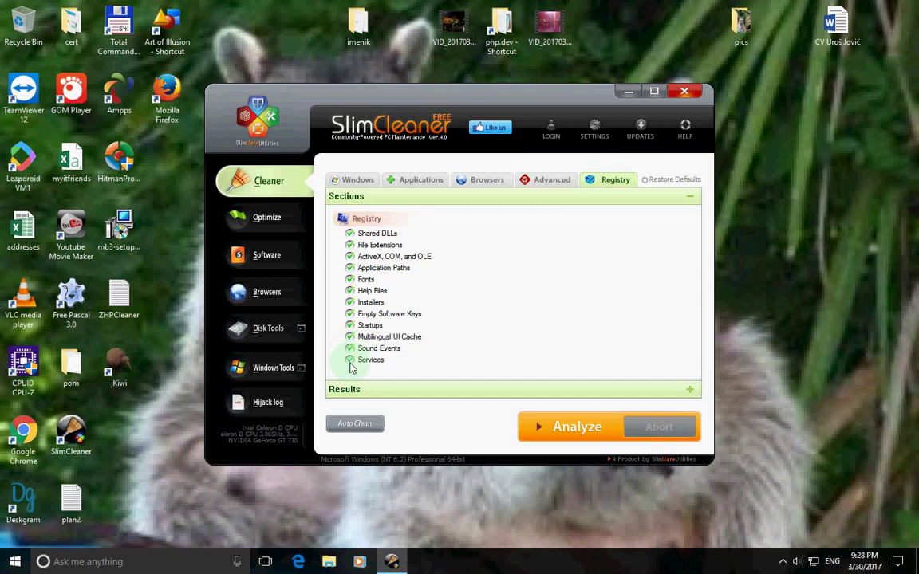
# - Enable every Advanced cleaning item, from CBS Logs through Windows Update
pyautogui.click(551, 183)
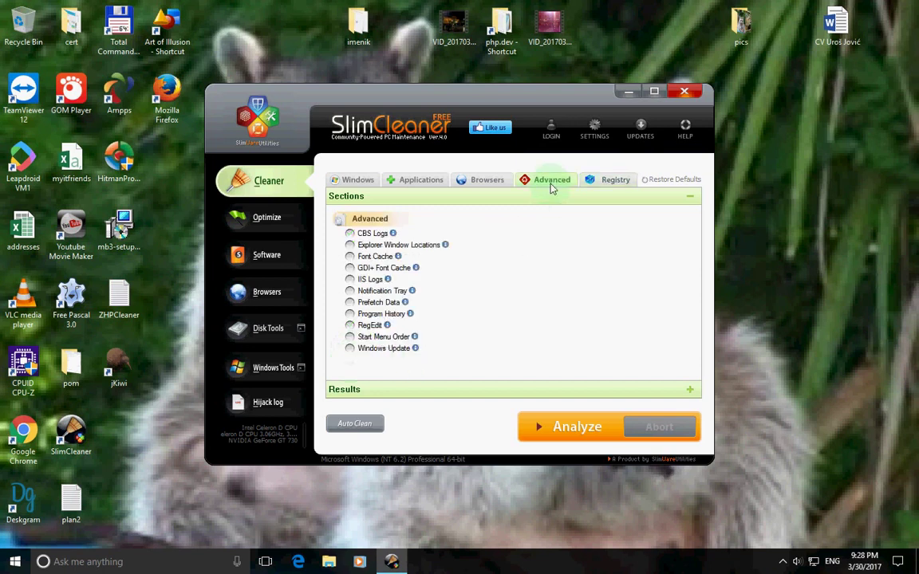
pyautogui.click(349, 233)
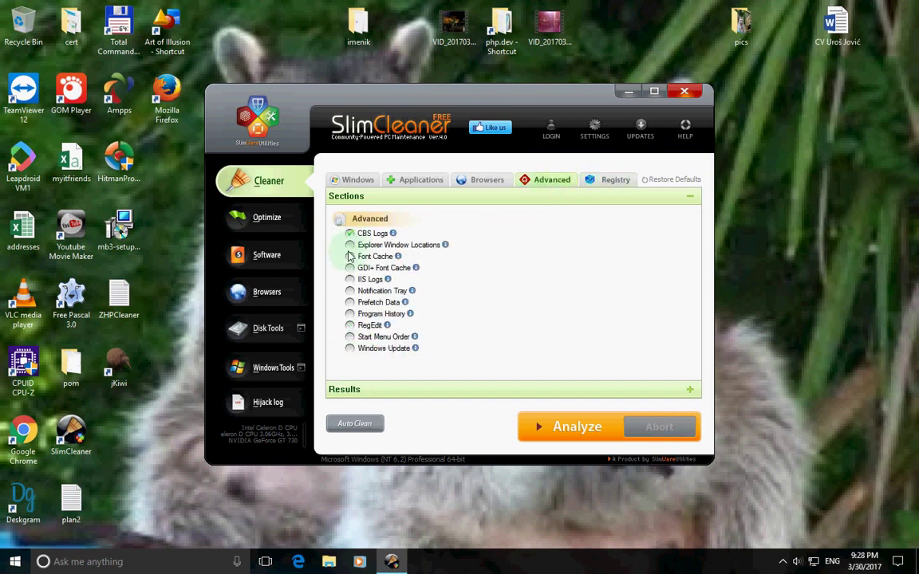
pyautogui.click(349, 245)
pyautogui.click(349, 256)
pyautogui.click(349, 268)
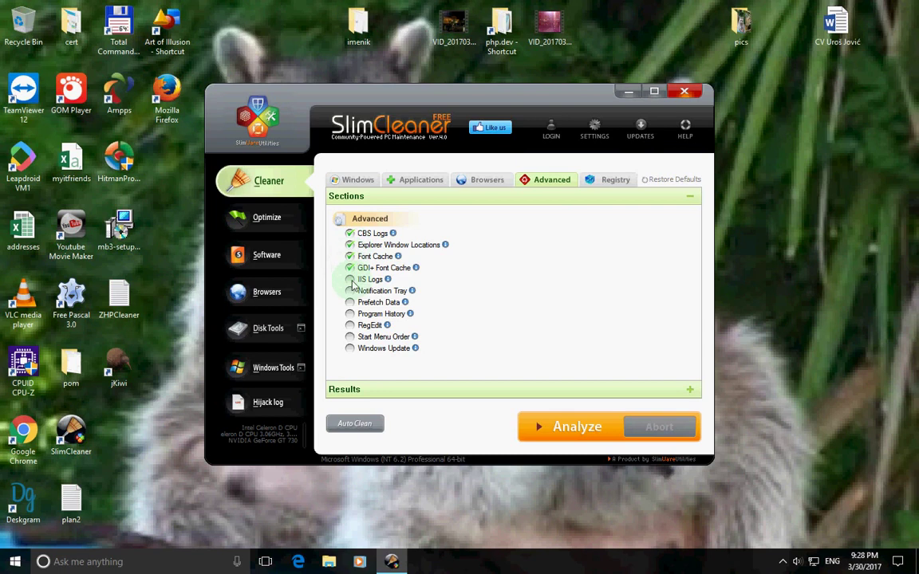
pyautogui.click(350, 279)
pyautogui.click(349, 290)
pyautogui.click(349, 303)
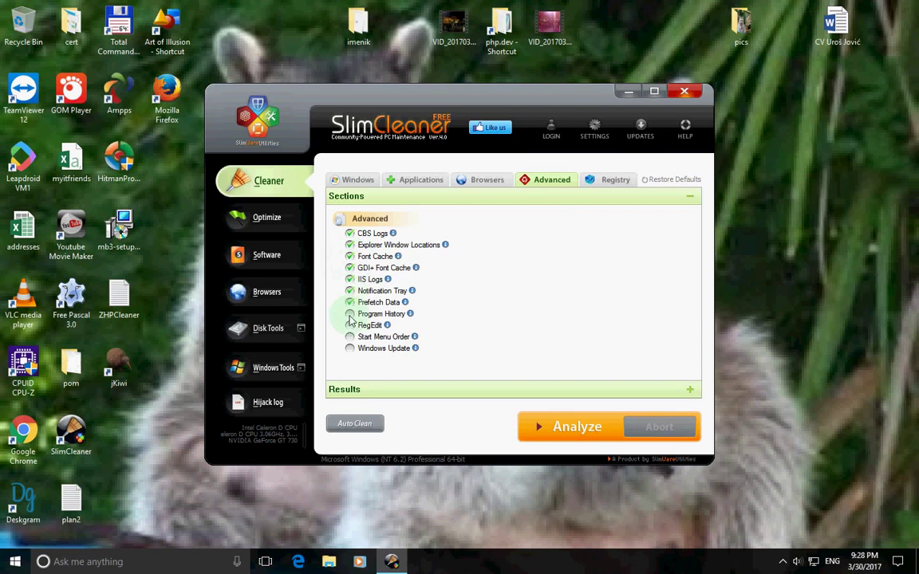
pyautogui.click(350, 313)
pyautogui.click(350, 325)
pyautogui.click(349, 337)
pyautogui.click(349, 348)
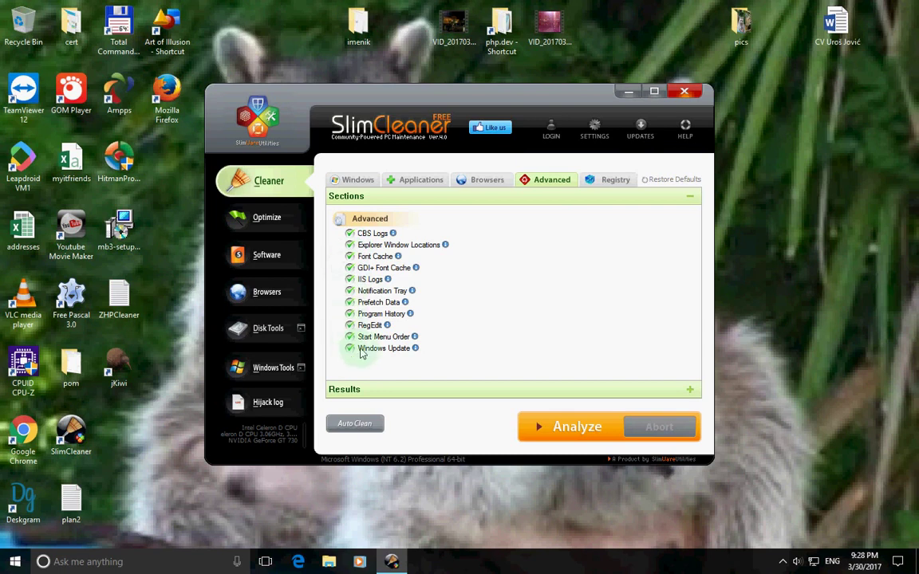
# - Enable the remaining Chrome and Internet Explorer cleaning items, including browser history, saved form history, saved passwords, Compact Databases and Session
pyautogui.click(491, 183)
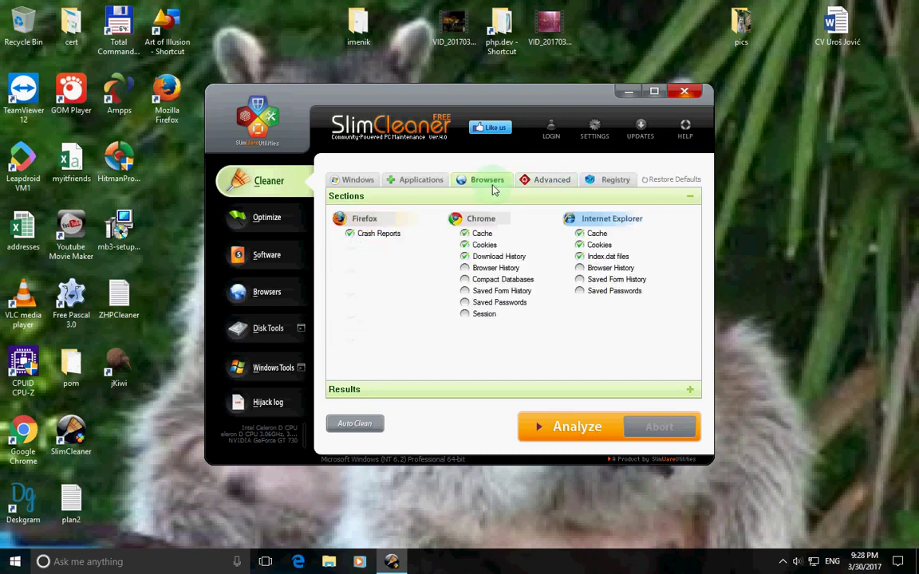
pyautogui.click(464, 268)
pyautogui.click(464, 279)
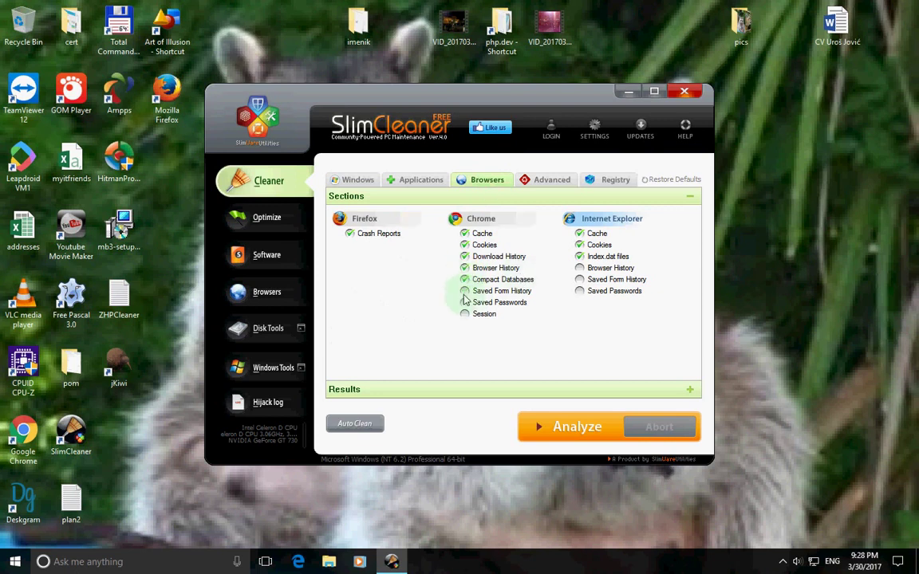
pyautogui.click(464, 290)
pyautogui.click(464, 302)
pyautogui.click(464, 313)
pyautogui.click(579, 268)
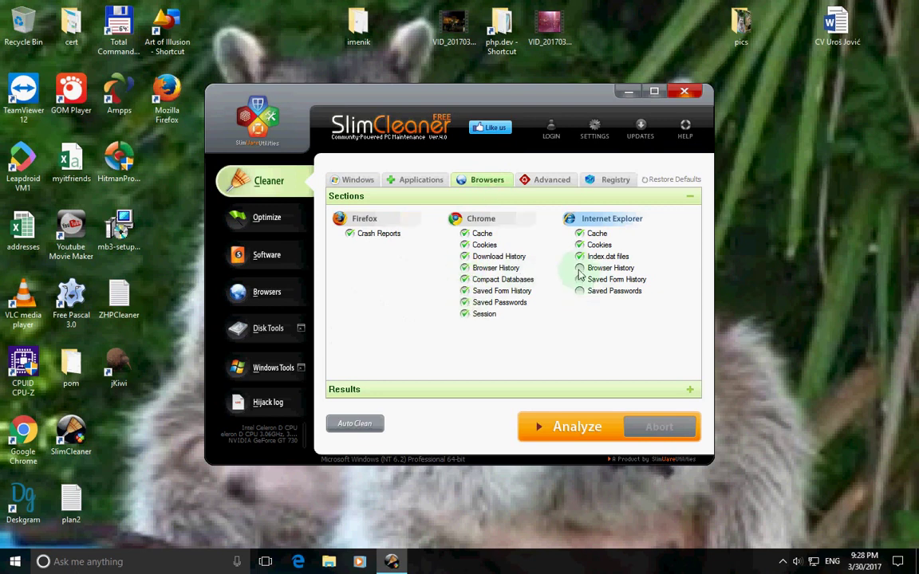
pyautogui.click(579, 279)
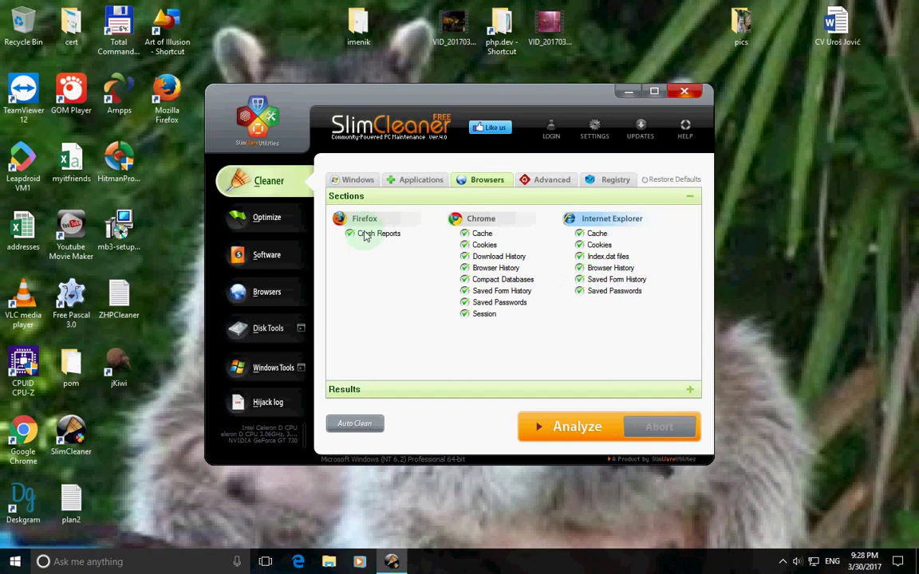
# - Enable MS Office Unsaved Files among the application items and Windows Error Reporting among the Windows system items
pyautogui.click(420, 180)
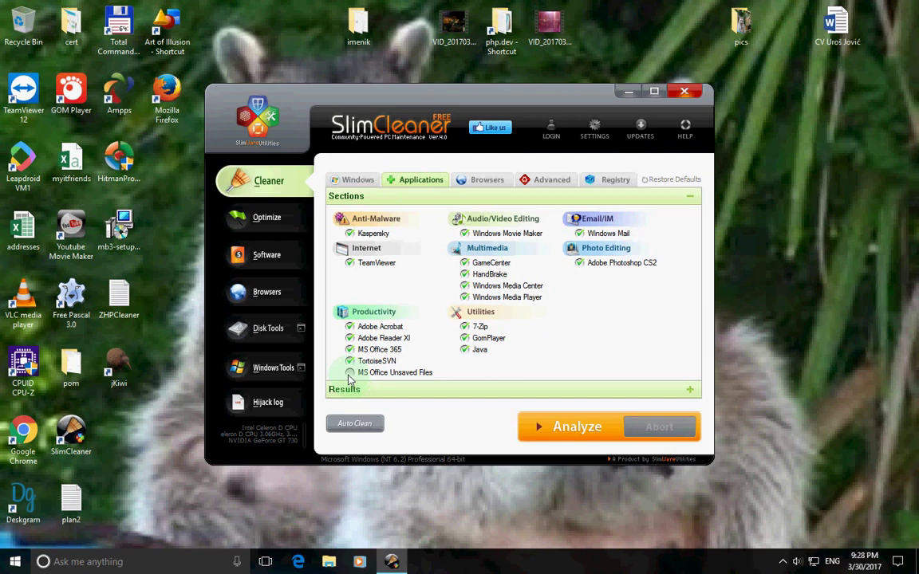
pyautogui.click(350, 373)
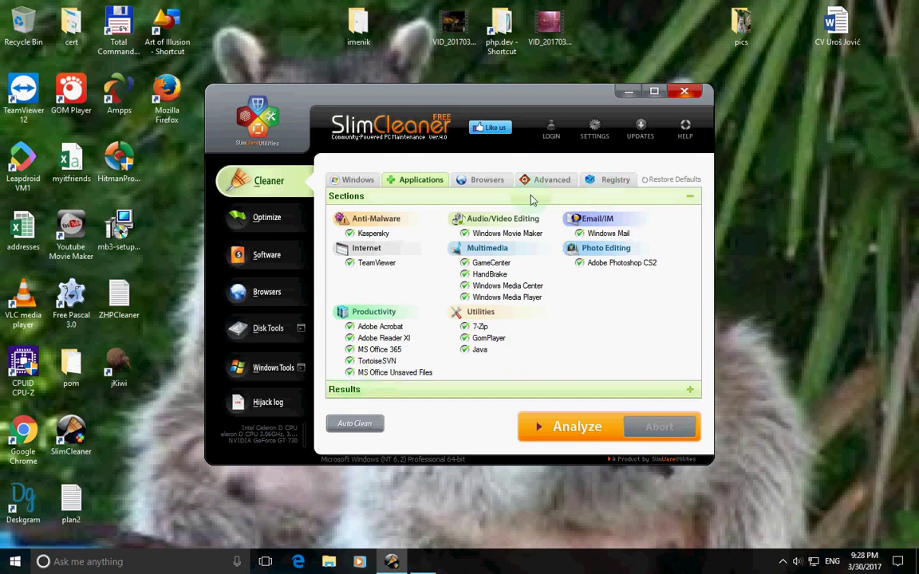
pyautogui.click(343, 179)
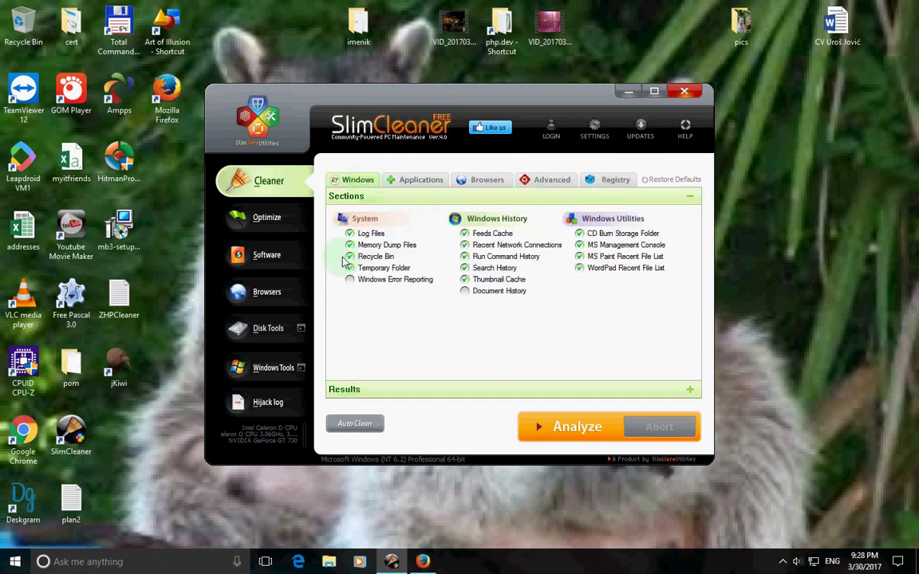
pyautogui.click(350, 279)
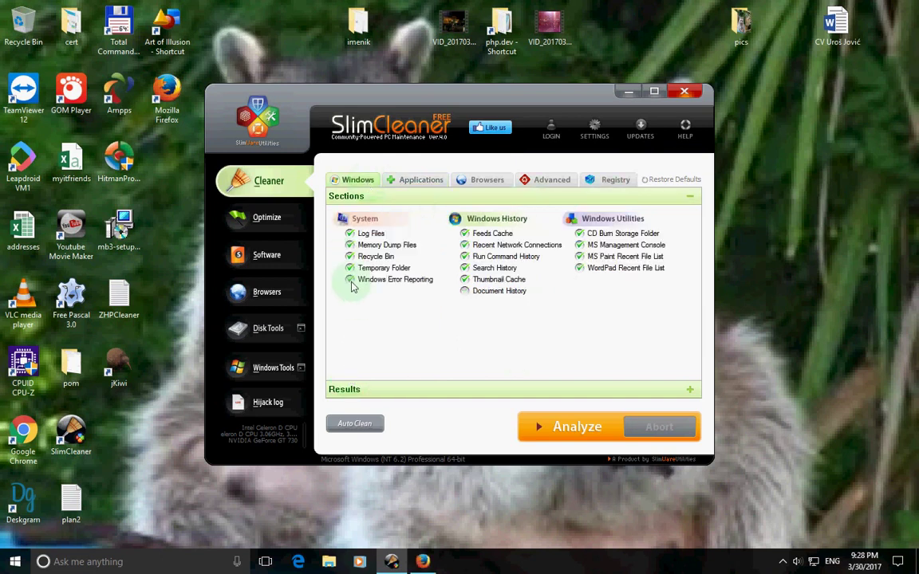
# - Enable Document History among the Windows History items and run the Cleaner analysis on all selected items
pyautogui.click(465, 290)
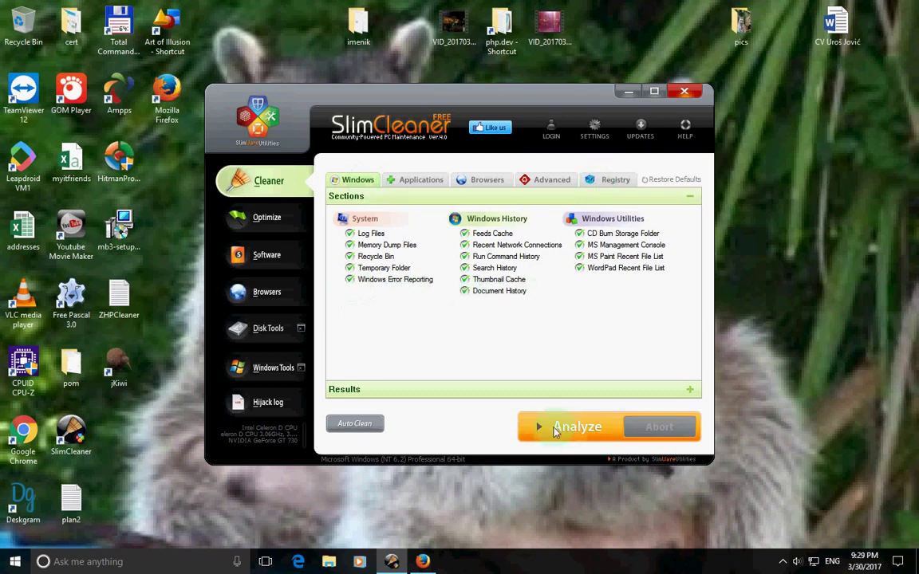
pyautogui.click(556, 429)
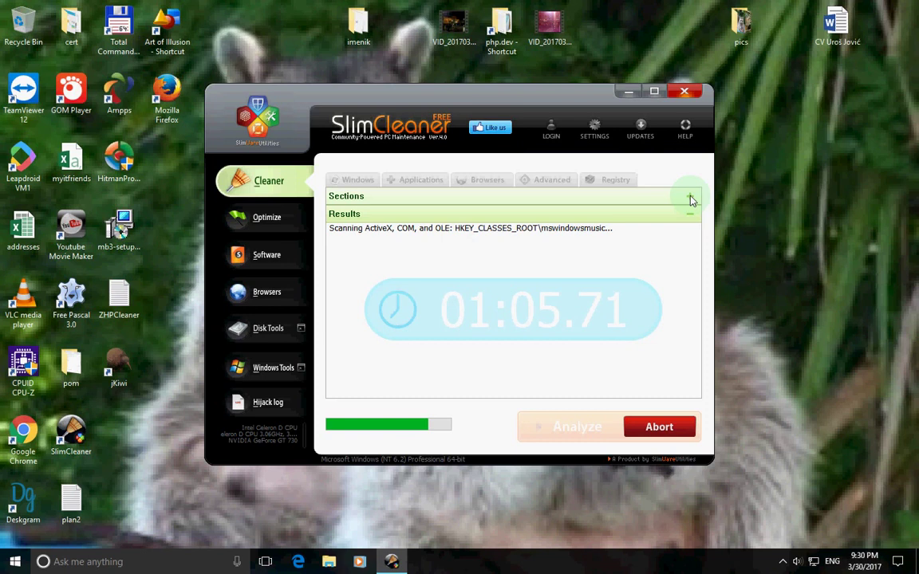
pyautogui.moveTo(497, 96); pyautogui.dragTo(490, 82)
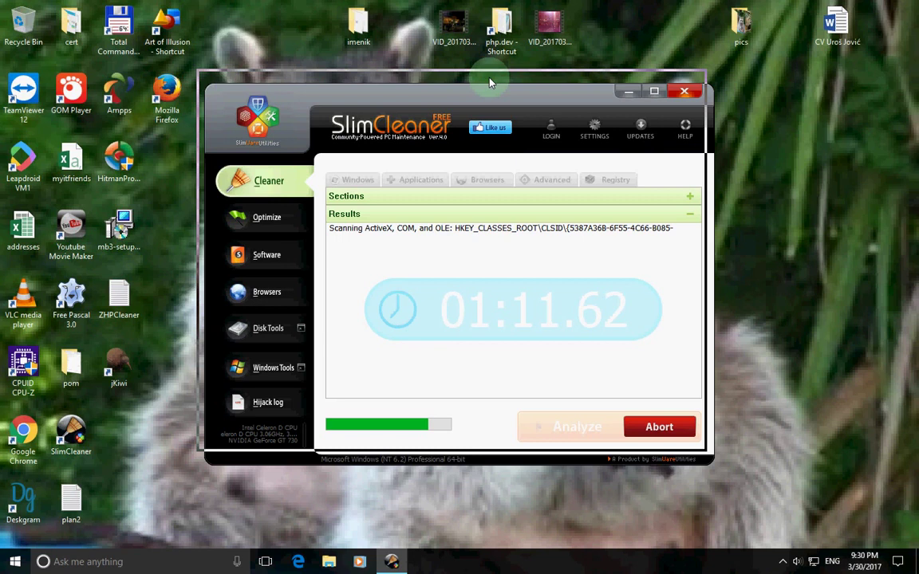
pyautogui.moveTo(490, 82); pyautogui.dragTo(487, 79)
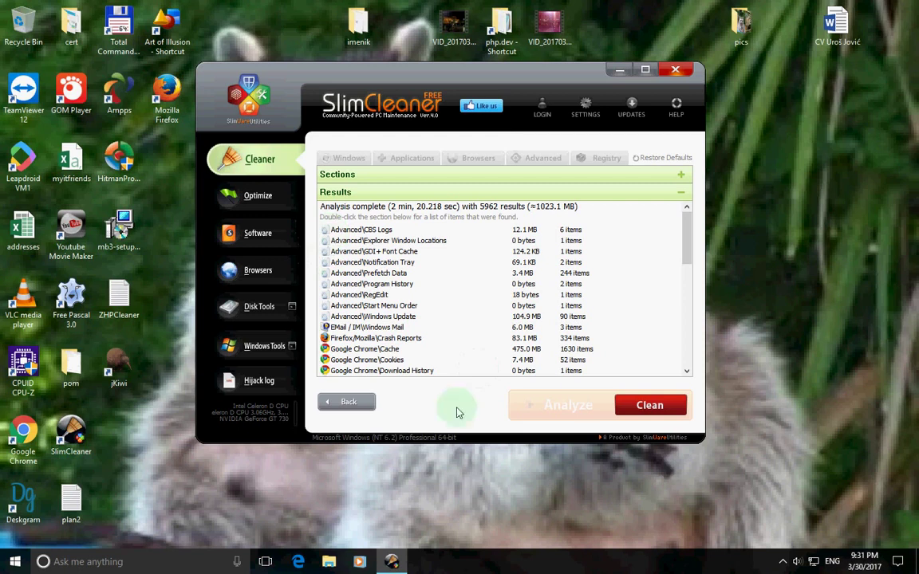
# - Clean all analyzed items, allowing open browsers to restart and removing all web cookies with Don't ask again enabled
pyautogui.click(642, 405)
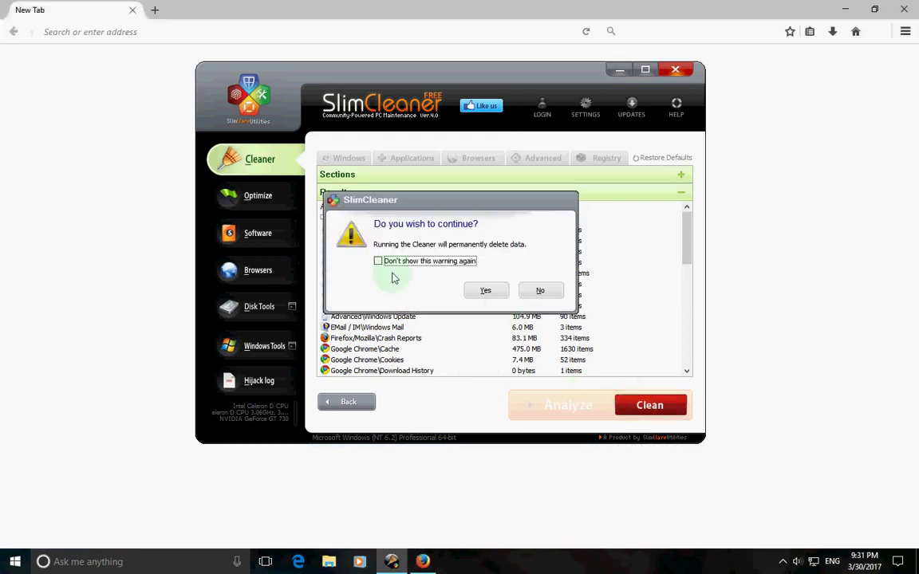
pyautogui.click(485, 291)
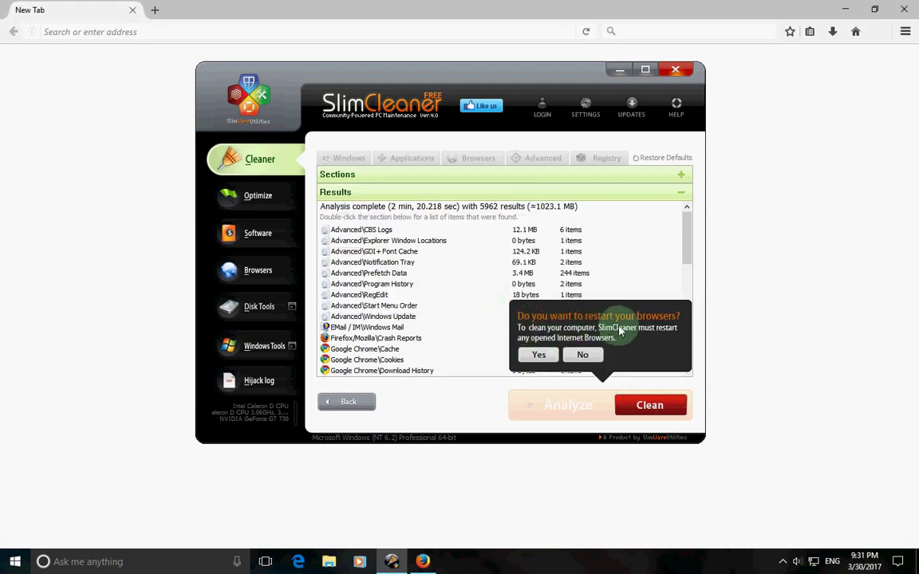
pyautogui.click(540, 356)
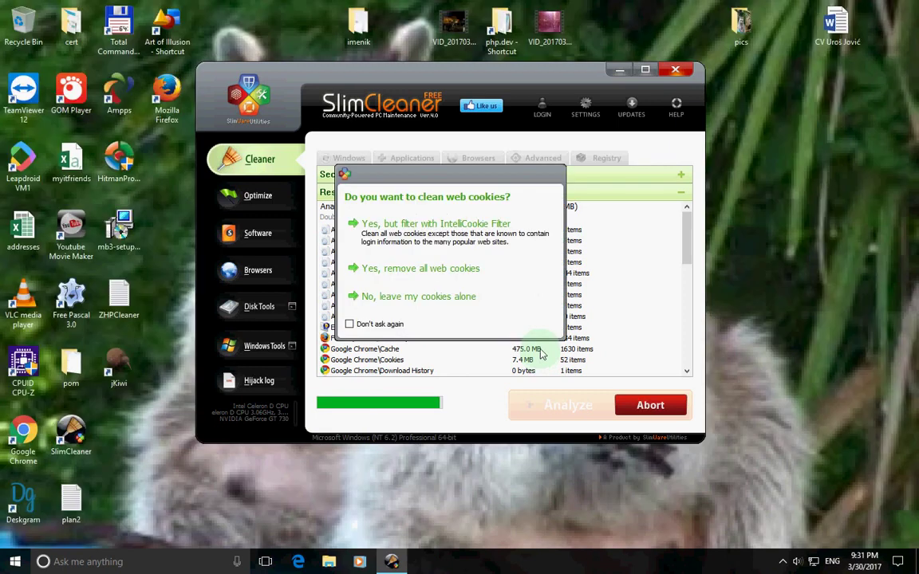
pyautogui.click(349, 324)
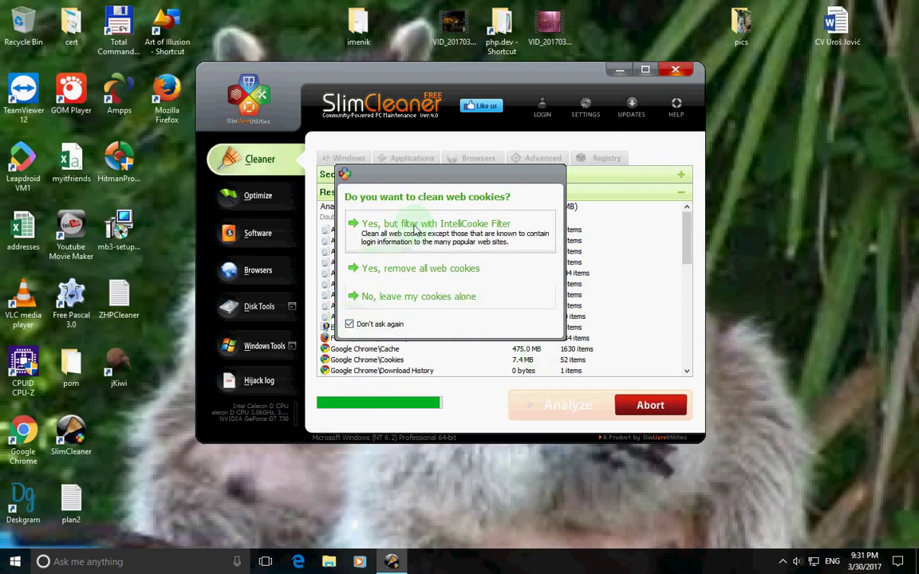
pyautogui.click(452, 271)
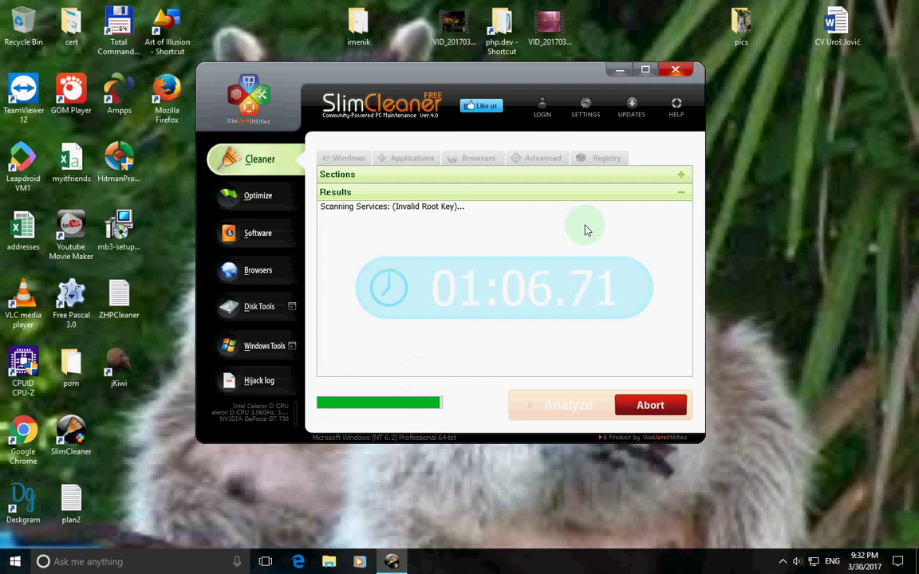
pyautogui.moveTo(523, 85); pyautogui.dragTo(518, 90)
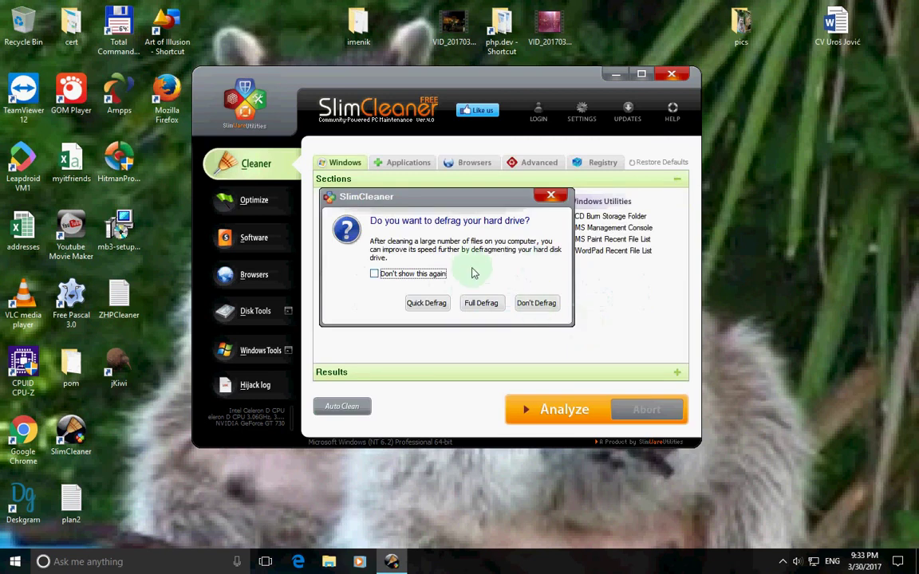
# - Run a Quick Defrag of the hard drive with Don't show this again enabled, and acknowledge its completion
pyautogui.click(373, 274)
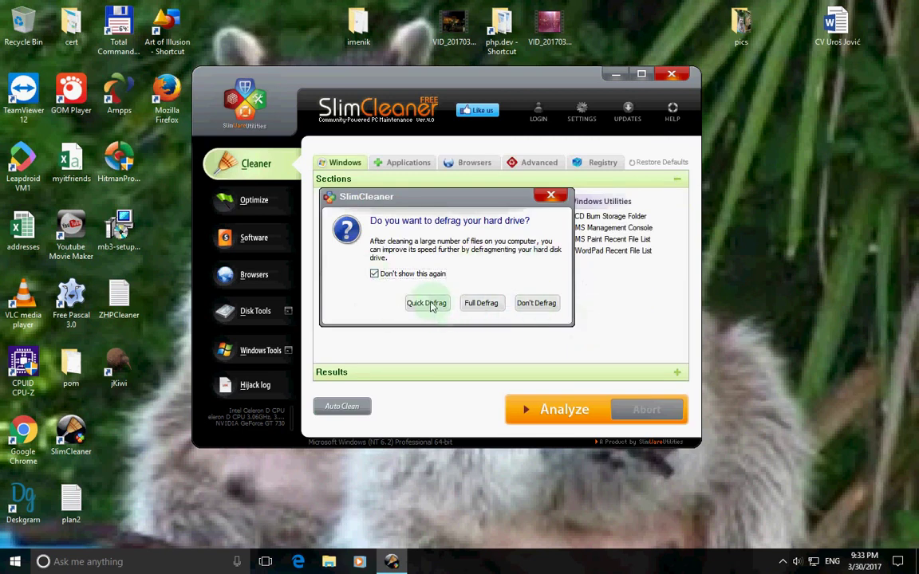
pyautogui.click(428, 304)
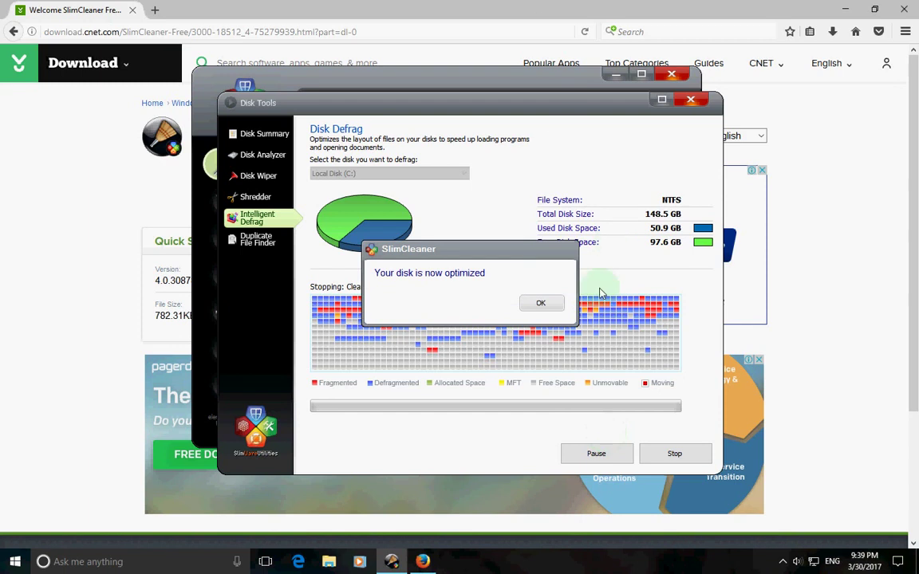
pyautogui.click(539, 304)
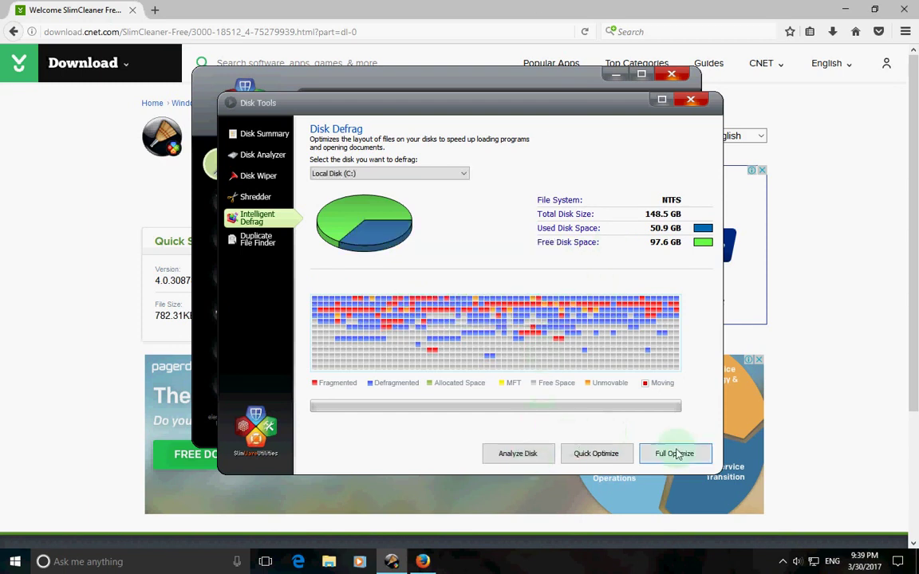
# - Try a duplicate file scan of Local Disk (C:) using IntelliMatch Accurate Scan, then cancel it and close Disk Tools
pyautogui.click(263, 244)
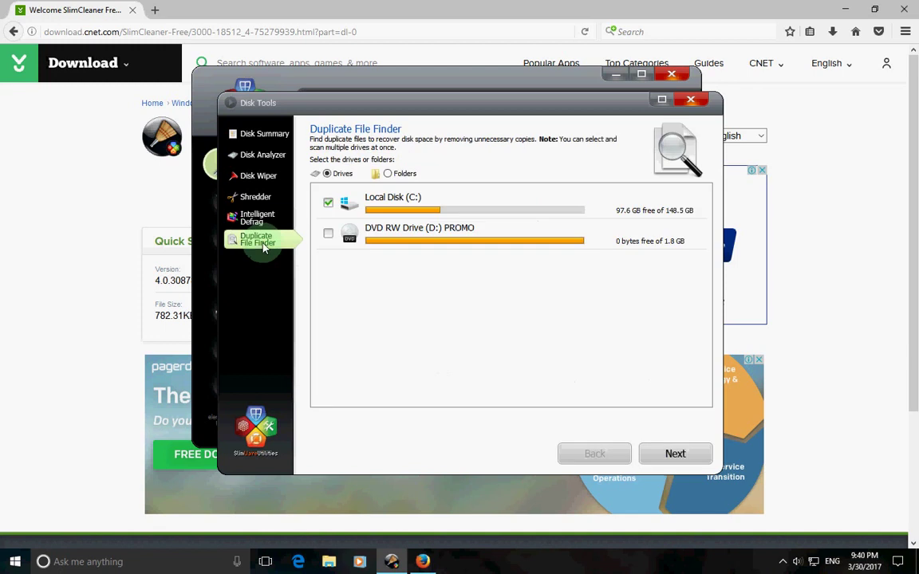
pyautogui.click(389, 174)
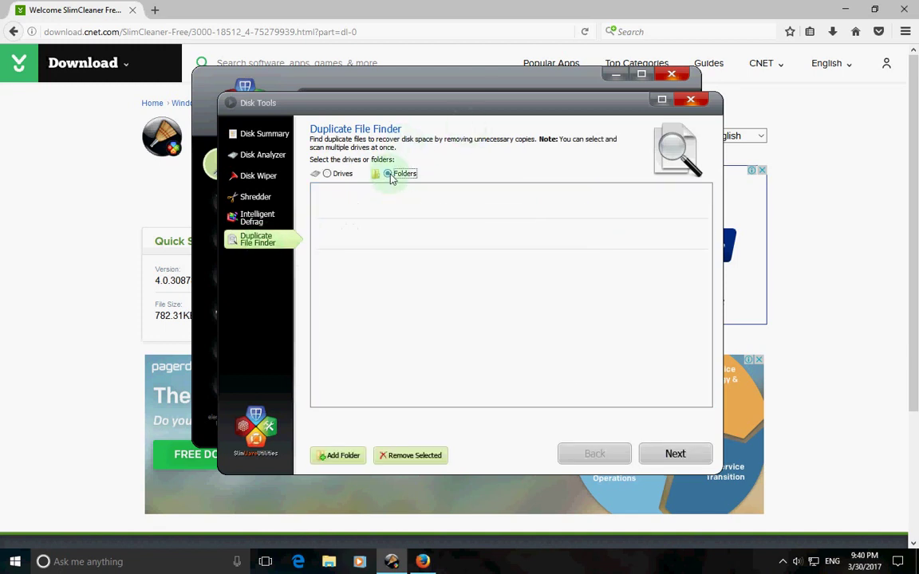
pyautogui.click(327, 176)
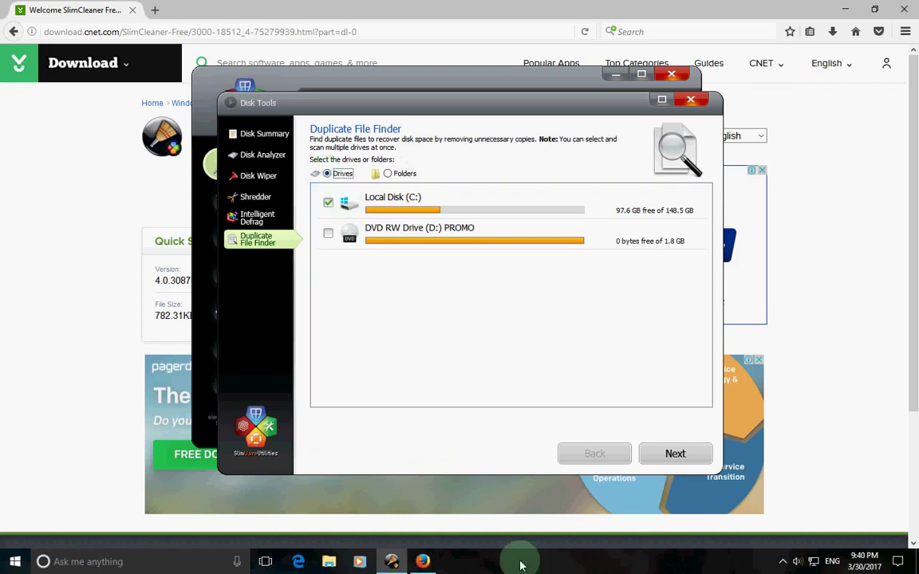
pyautogui.click(675, 454)
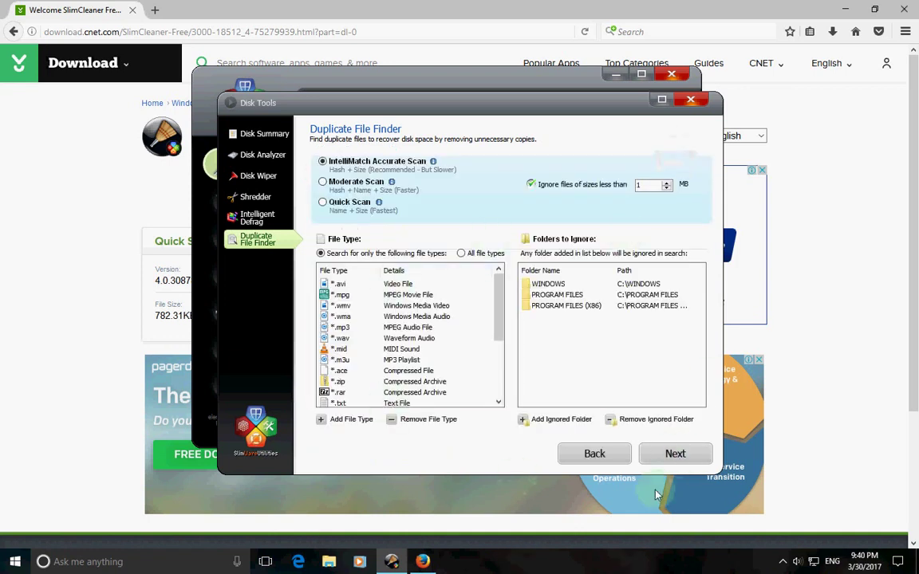
pyautogui.click(688, 457)
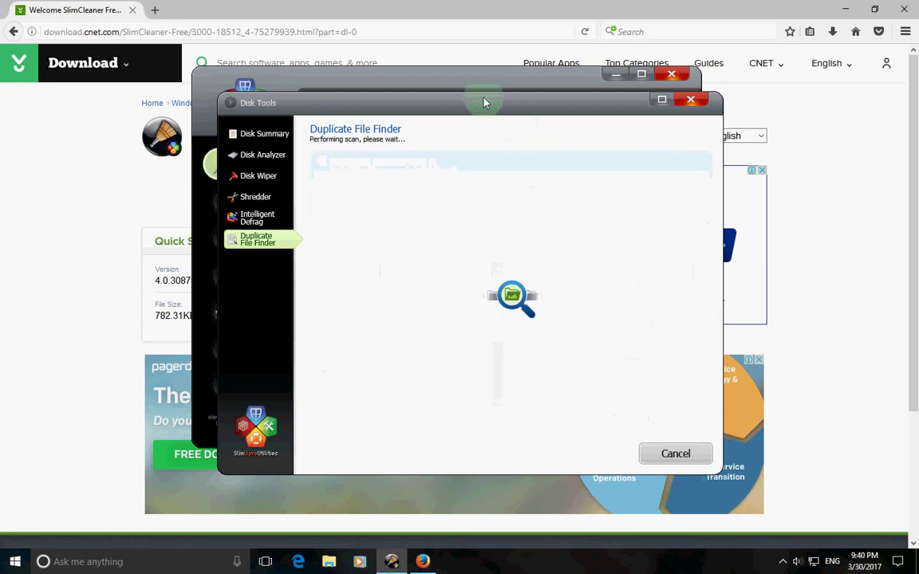
pyautogui.moveTo(484, 99); pyautogui.dragTo(551, 71)
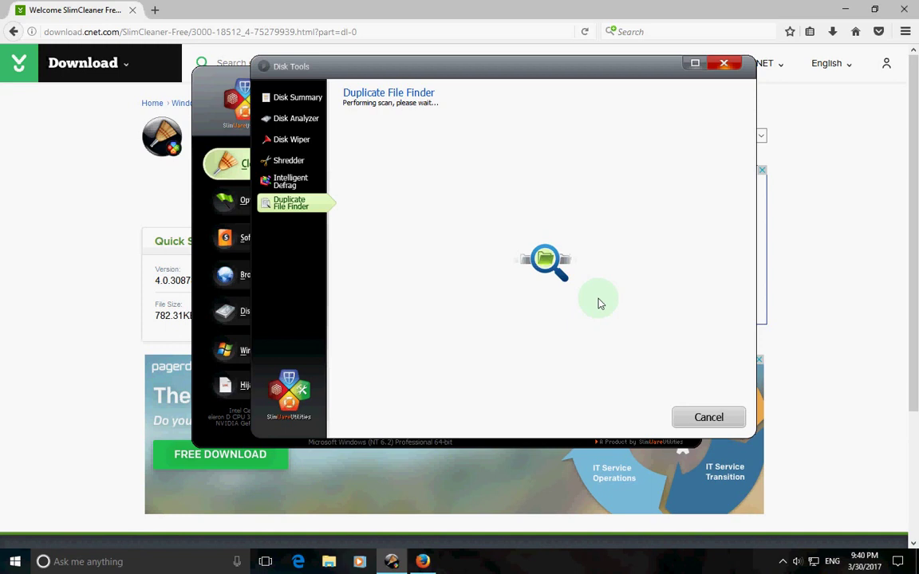
pyautogui.click(706, 418)
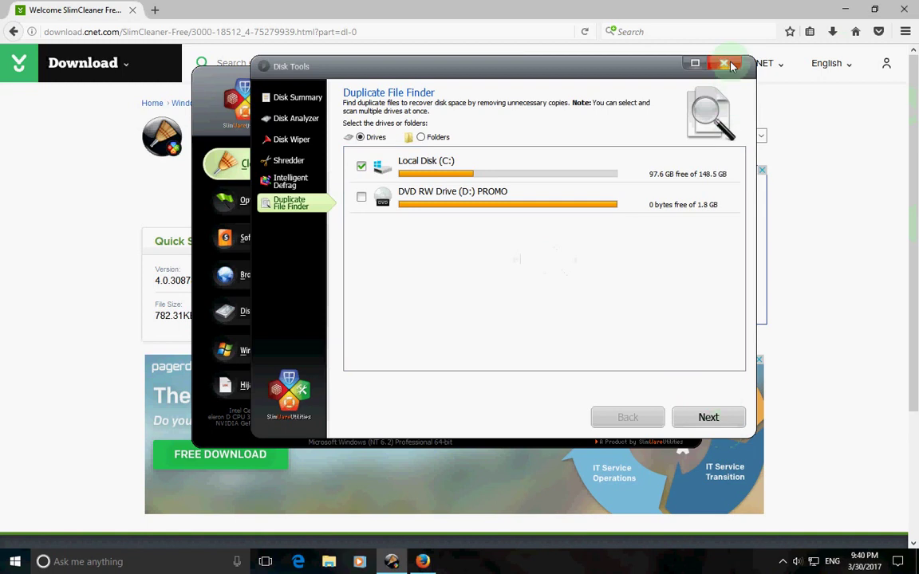
pyautogui.click(730, 65)
# - Examine the installed software list, the browser settings, Disk Summary and the available Windows Tools
pyautogui.click(259, 240)
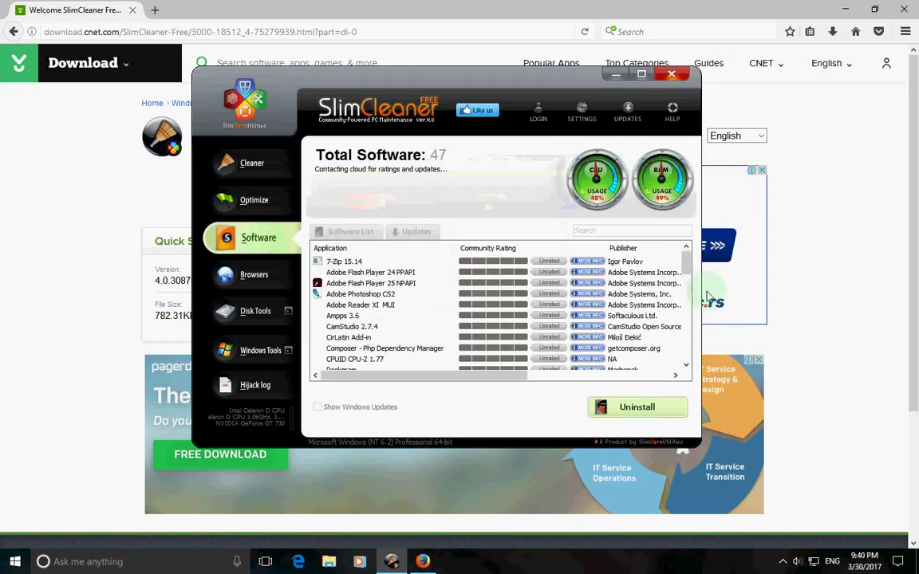
pyautogui.click(255, 275)
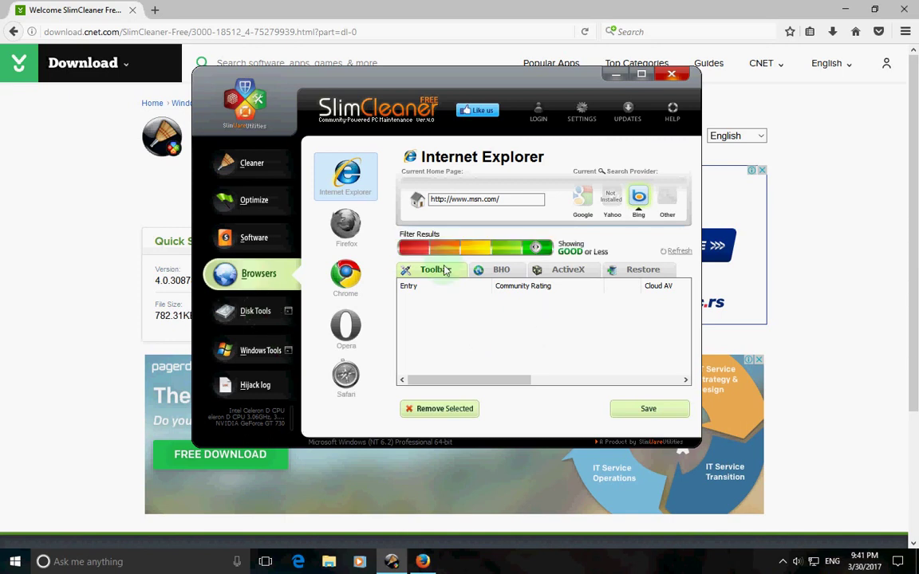
pyautogui.click(257, 312)
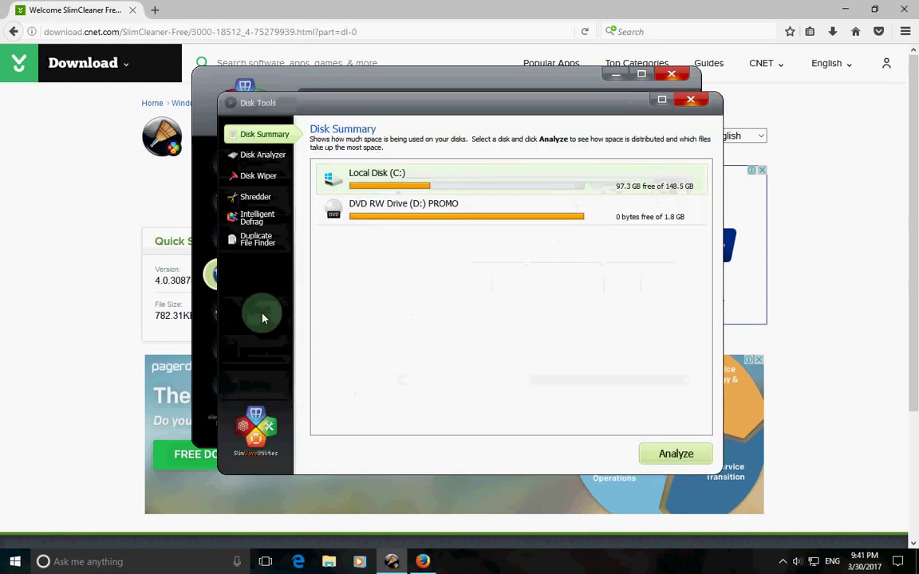
pyautogui.click(690, 99)
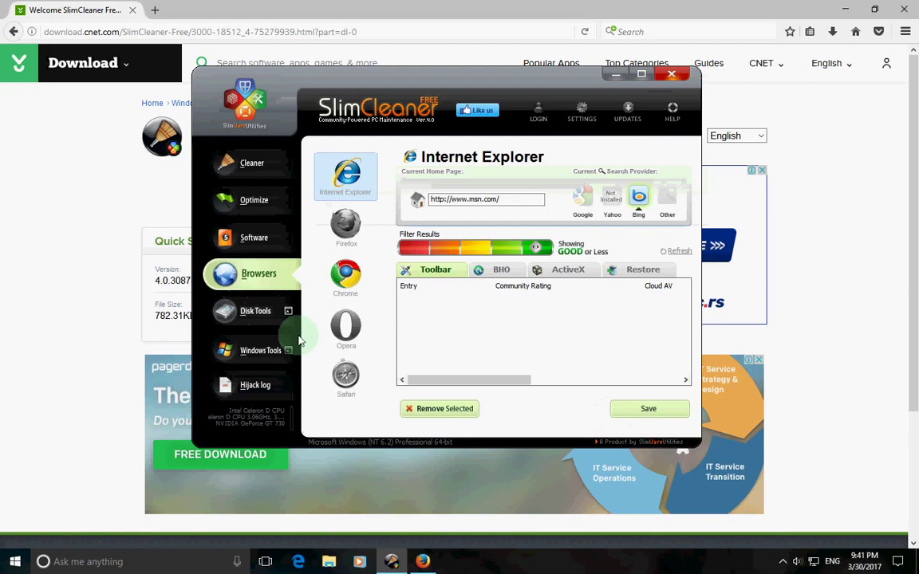
pyautogui.click(263, 313)
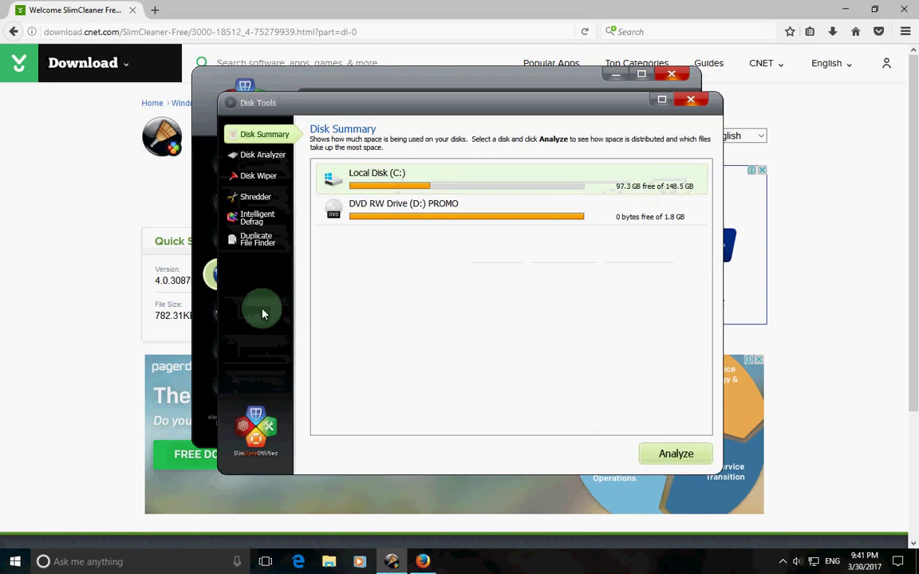
pyautogui.click(691, 98)
pyautogui.click(260, 353)
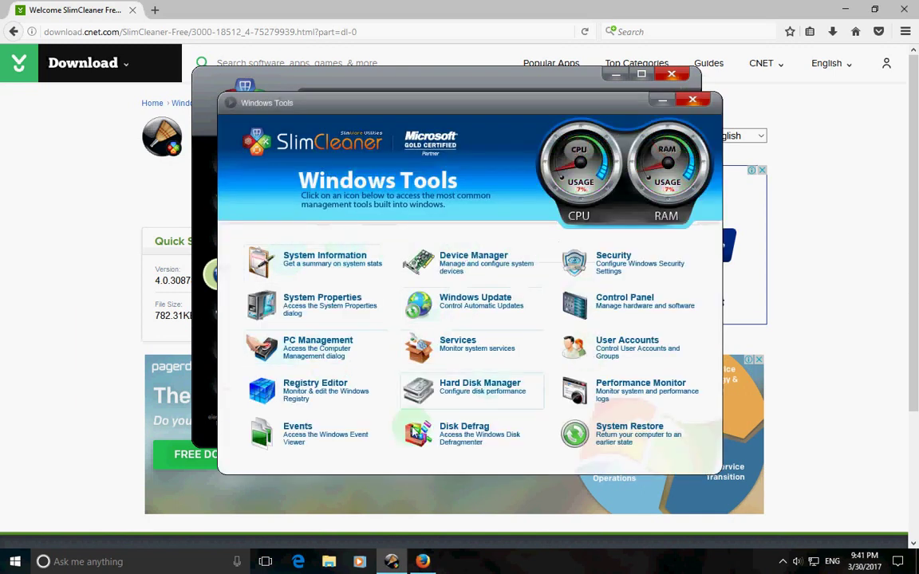
pyautogui.click(689, 101)
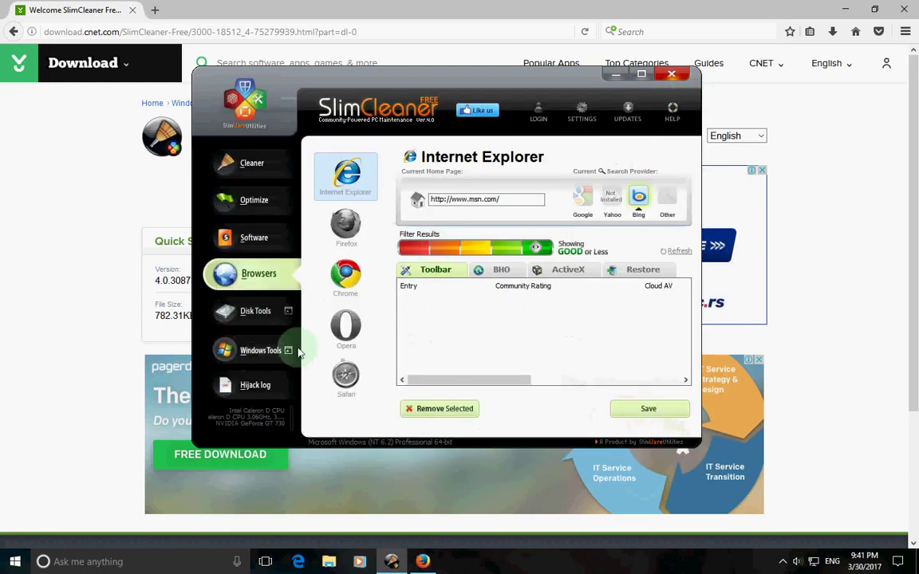
# - Examine the Startup, Toolbar, BHO, ActiveX and Restore sections of the Hijack log, then return to the Cleaner
pyautogui.click(257, 386)
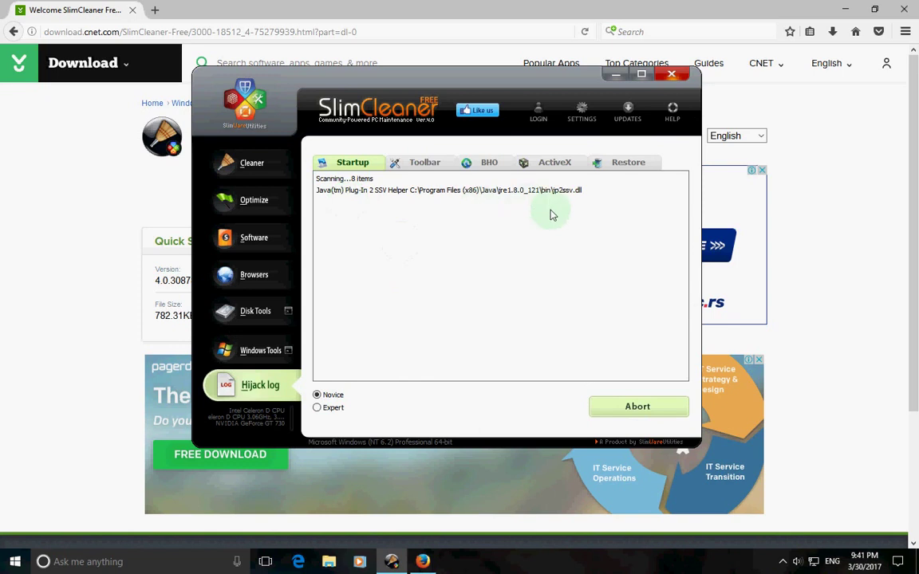
pyautogui.click(426, 164)
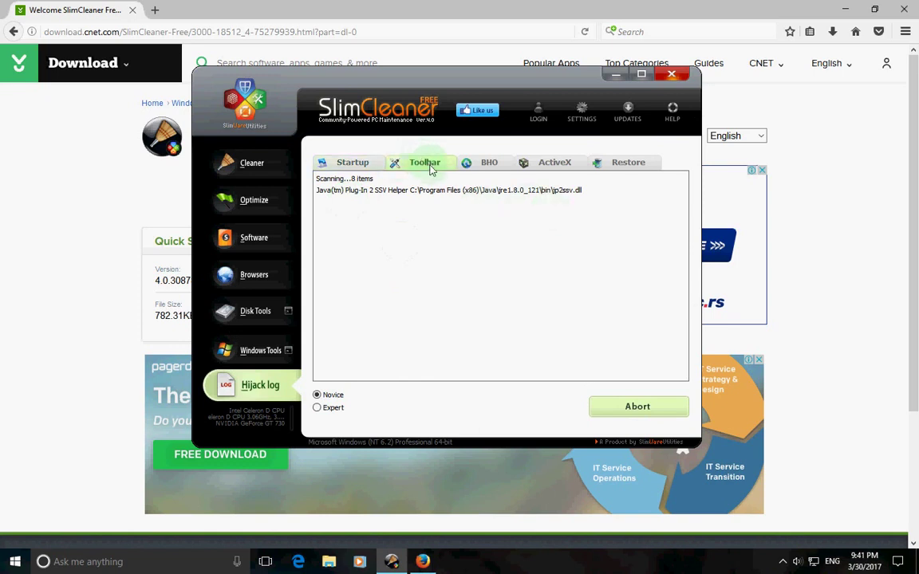
pyautogui.click(490, 164)
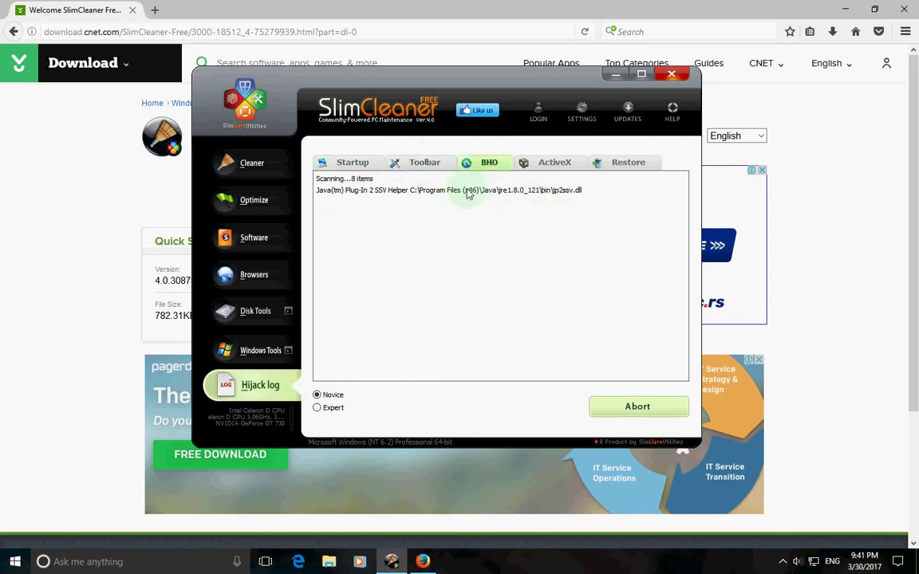
pyautogui.click(556, 168)
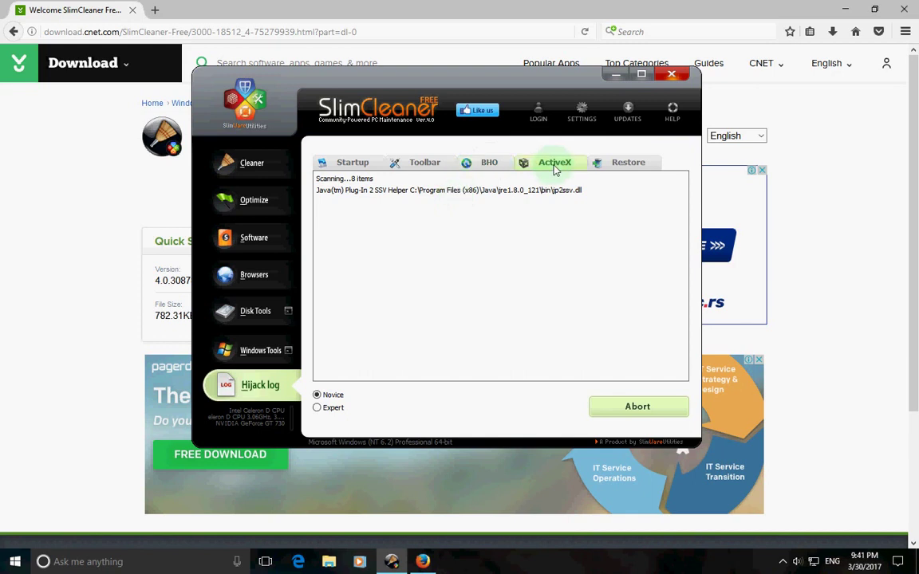
pyautogui.click(623, 166)
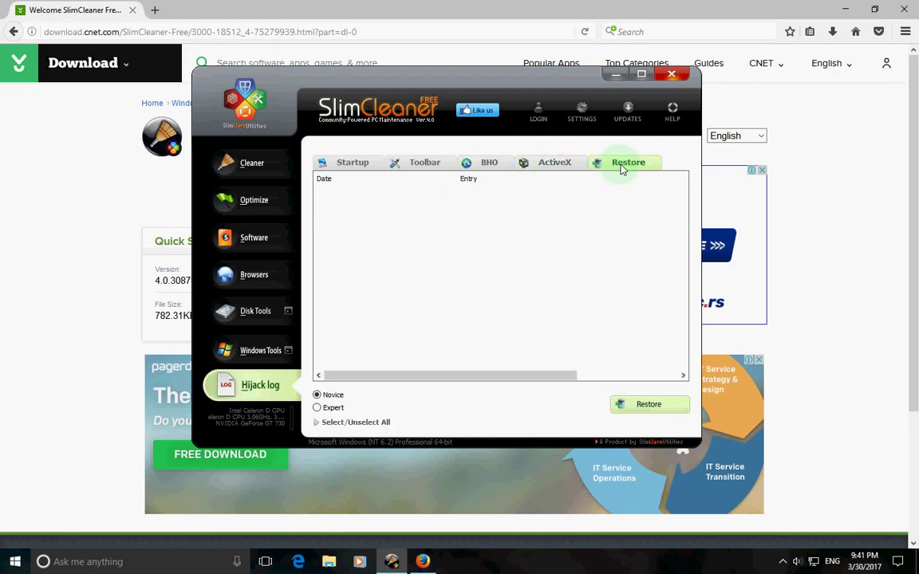
pyautogui.click(347, 169)
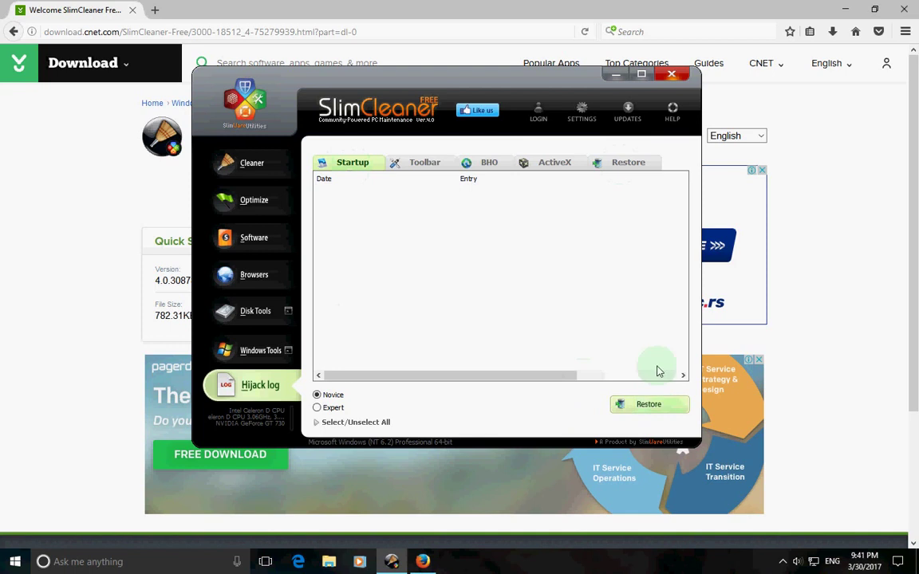
pyautogui.click(266, 163)
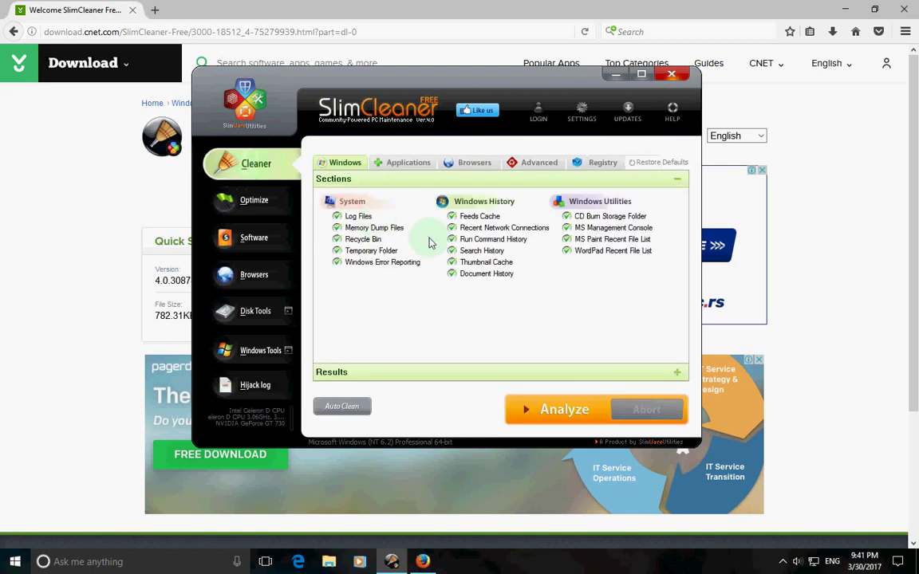